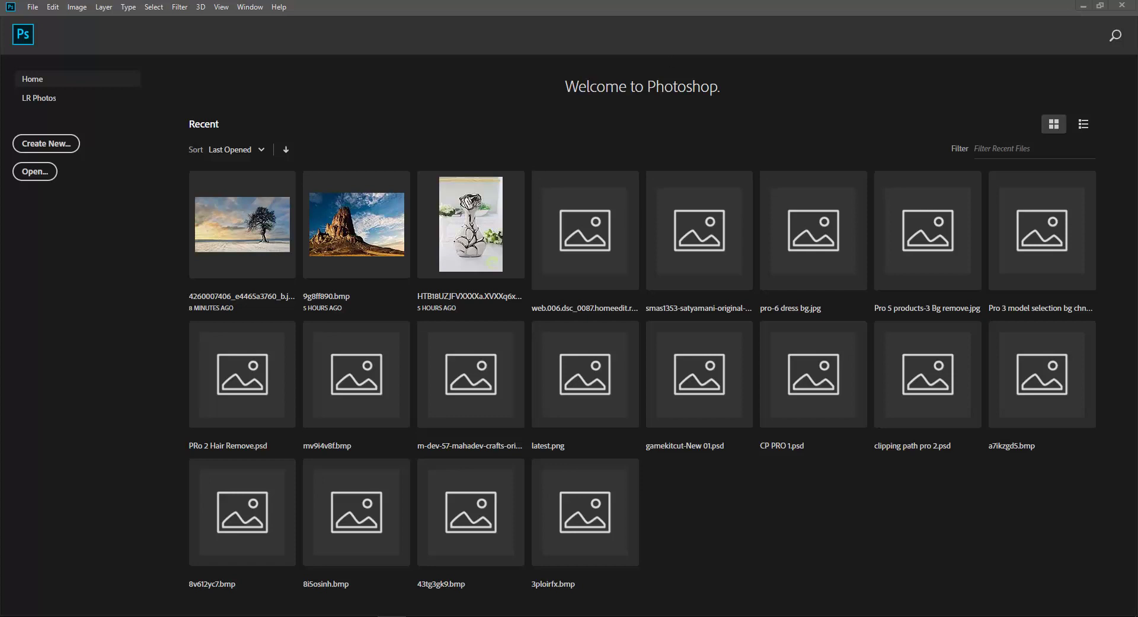
click(241, 218)
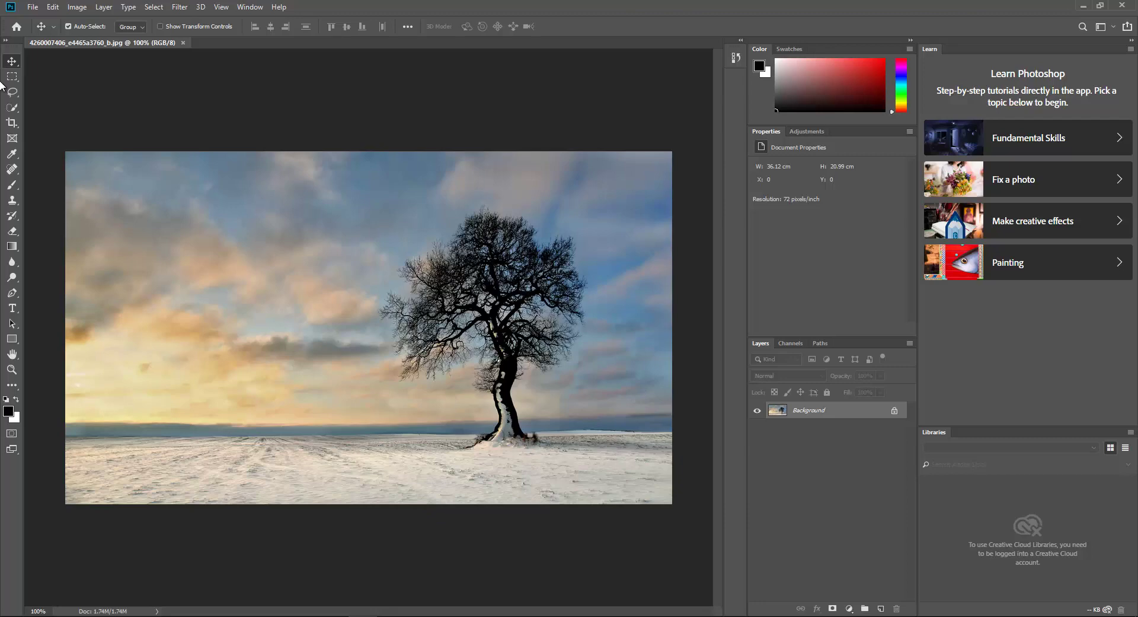
Create Untitled-1, a blank white 10000 × 5000 pixel canvas at 300 ppi
click(33, 8)
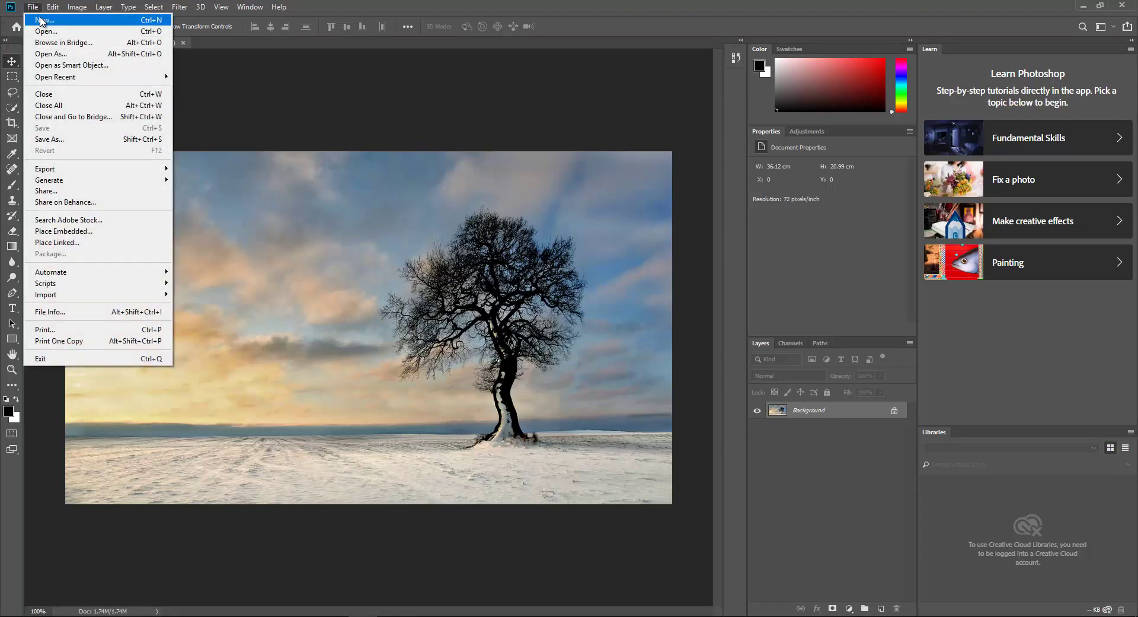
click(41, 21)
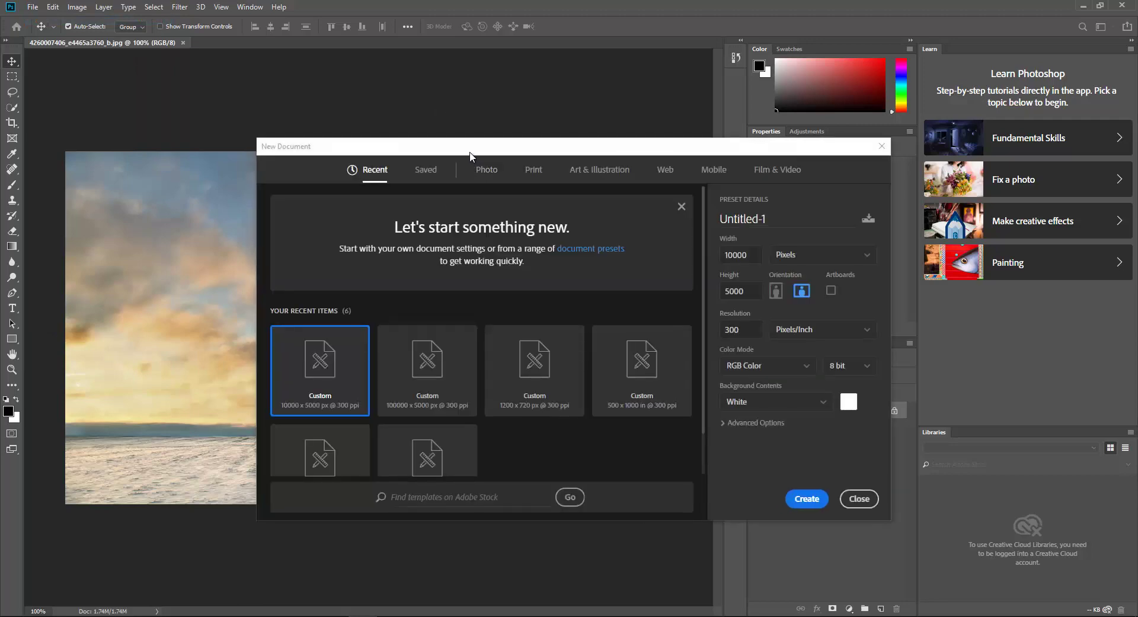
drag(470, 155, 402, 109)
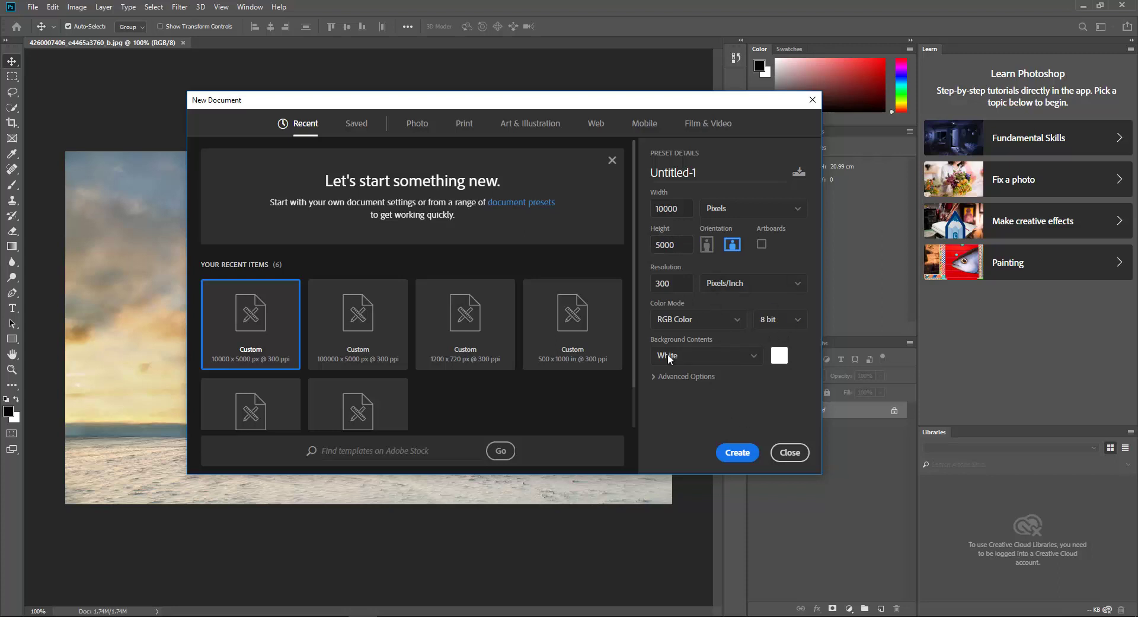
click(751, 219)
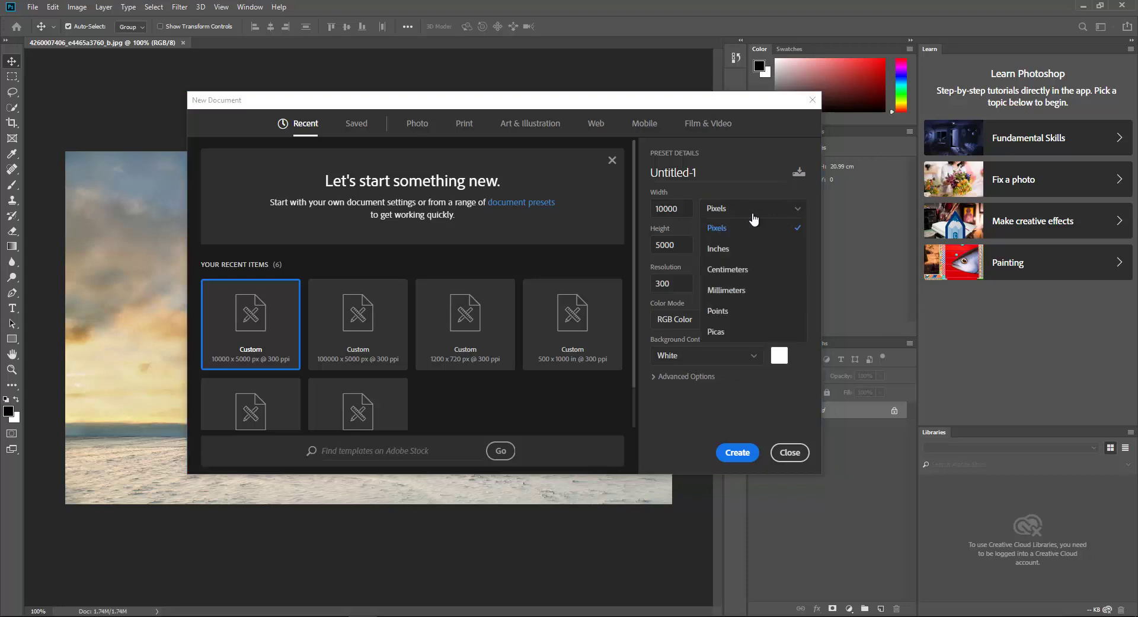
click(752, 212)
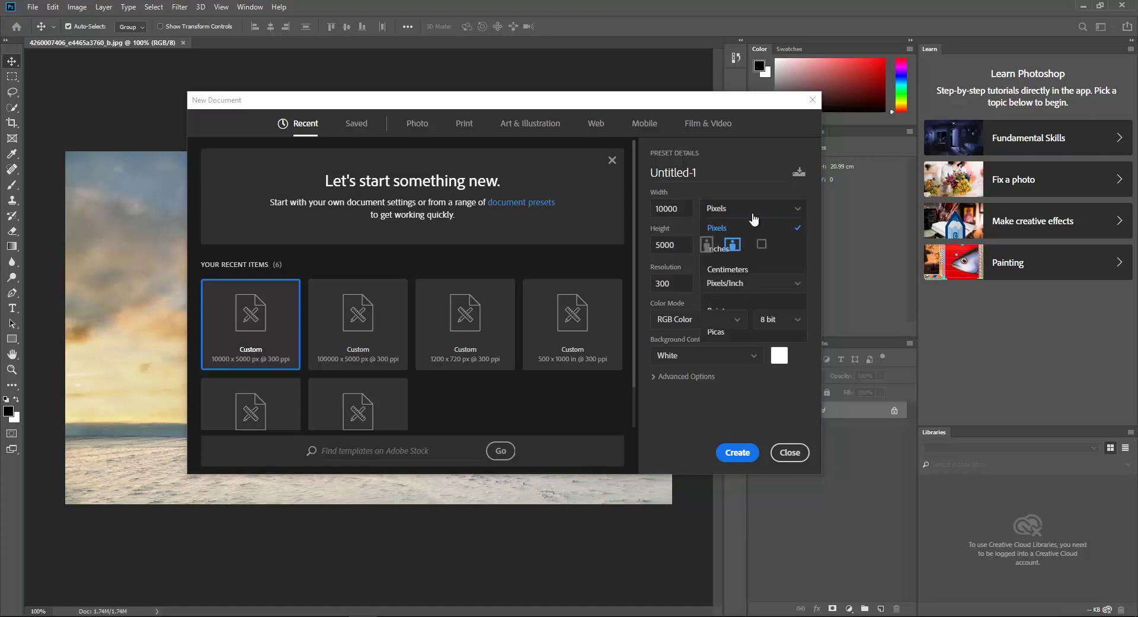
click(737, 453)
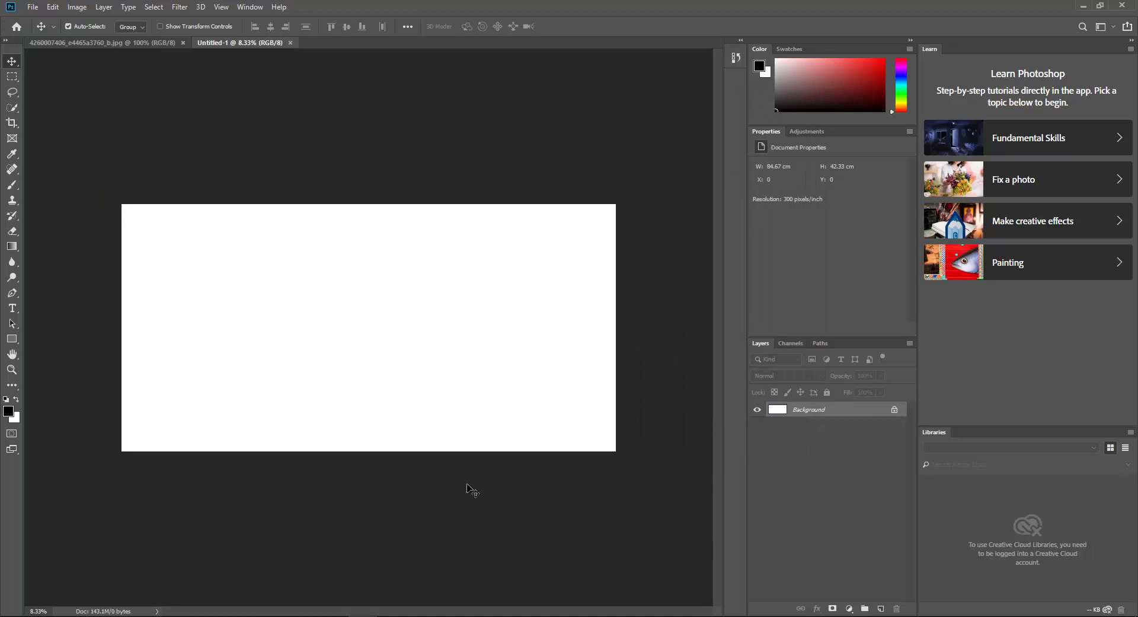
Select all of the tree photo and drag it into Untitled-1 as Layer 1
click(100, 40)
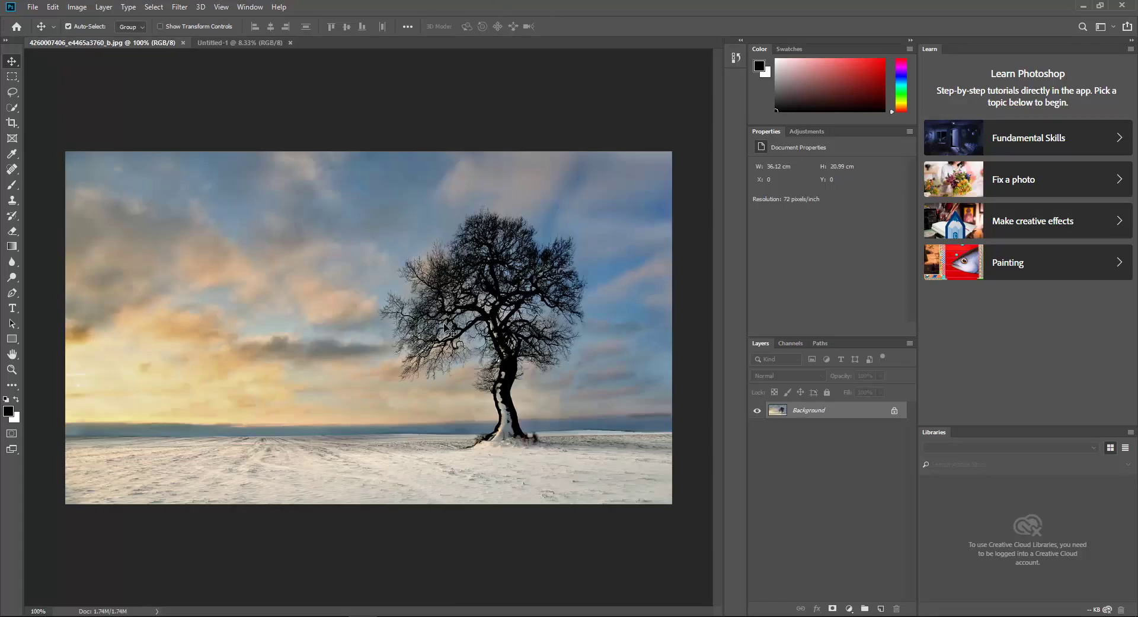
key(ctrl)
key(ctrl+a)
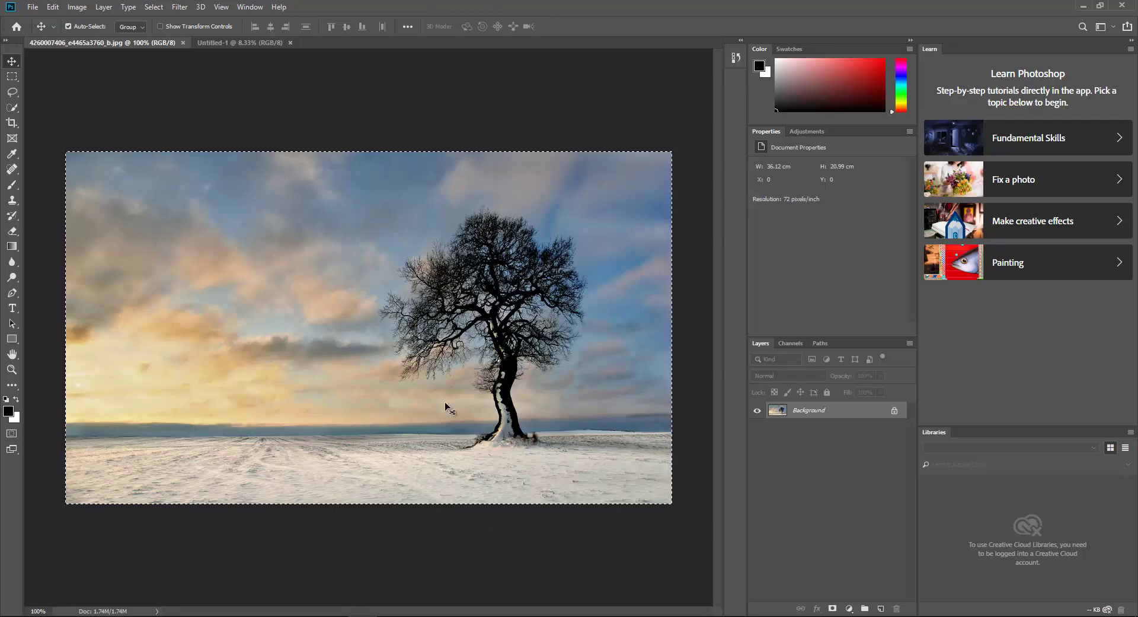
drag(415, 216, 394, 332)
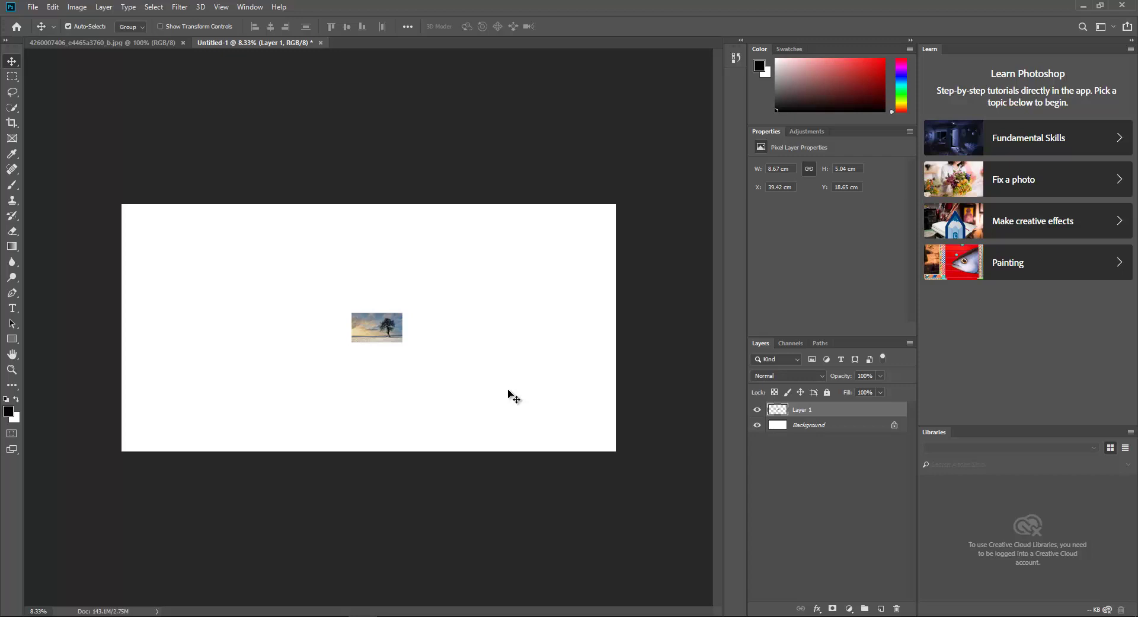
Scale Layer 1 to about 996% so the tree fills the canvas, then nudge it down
key(ctrl)
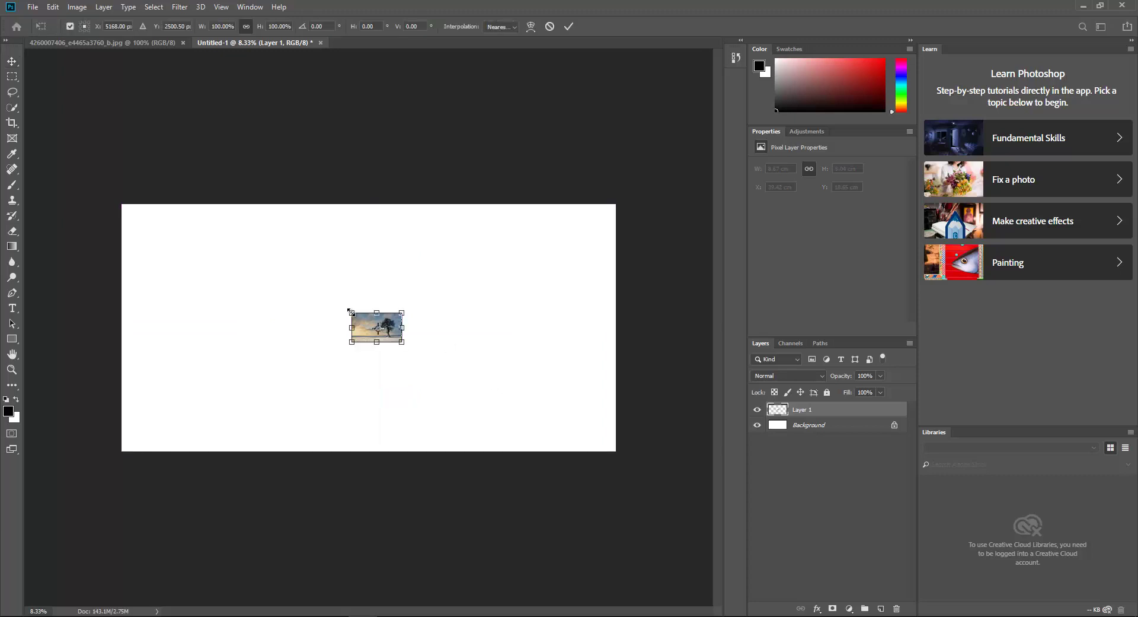
key(ctrl+t)
drag(352, 313, 69, 242)
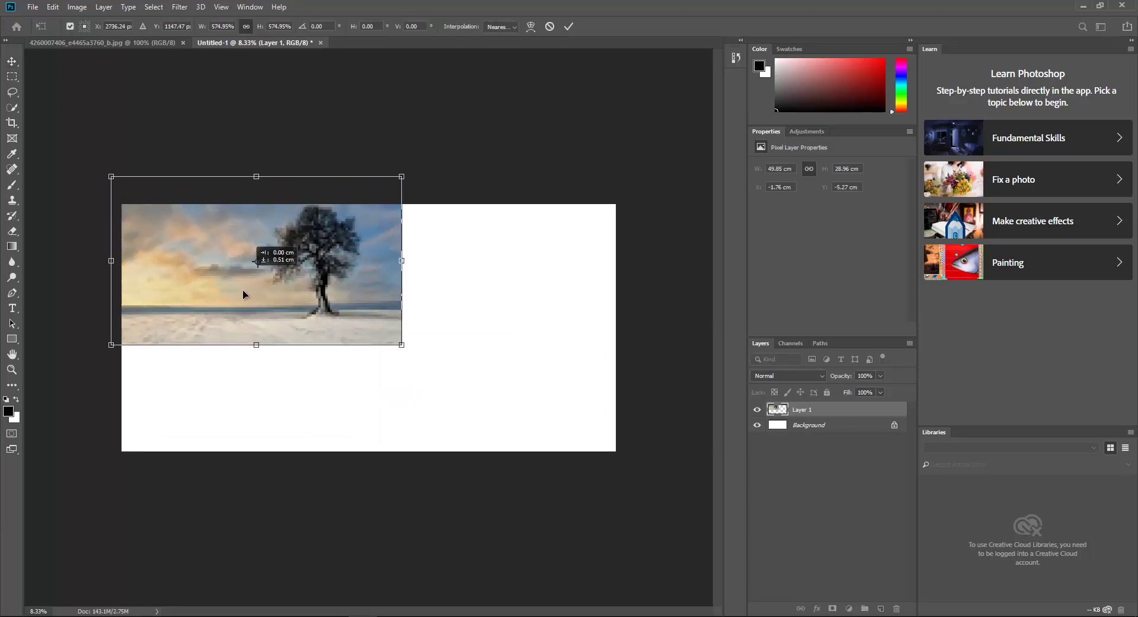
drag(243, 289, 258, 294)
drag(405, 374, 663, 452)
drag(524, 407, 472, 415)
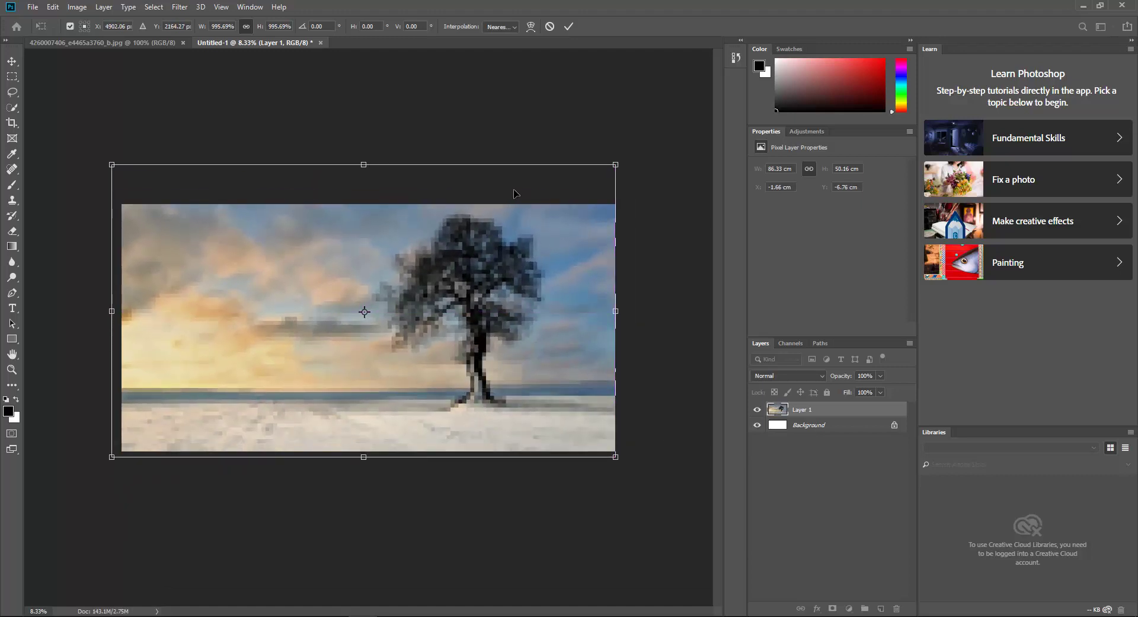
click(569, 28)
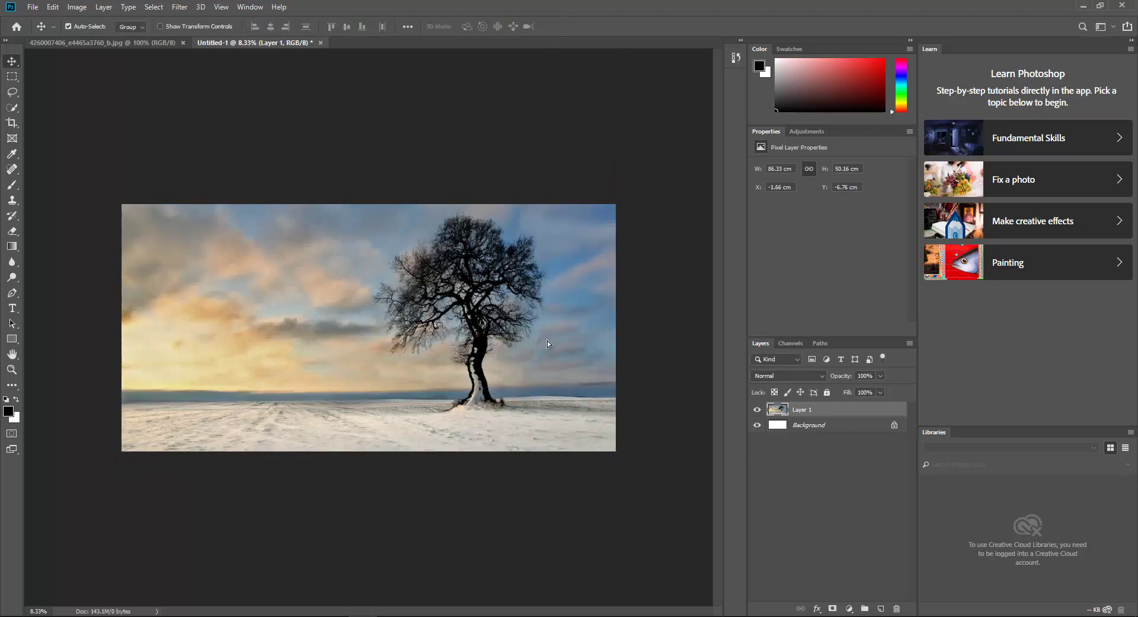
drag(547, 344, 550, 350)
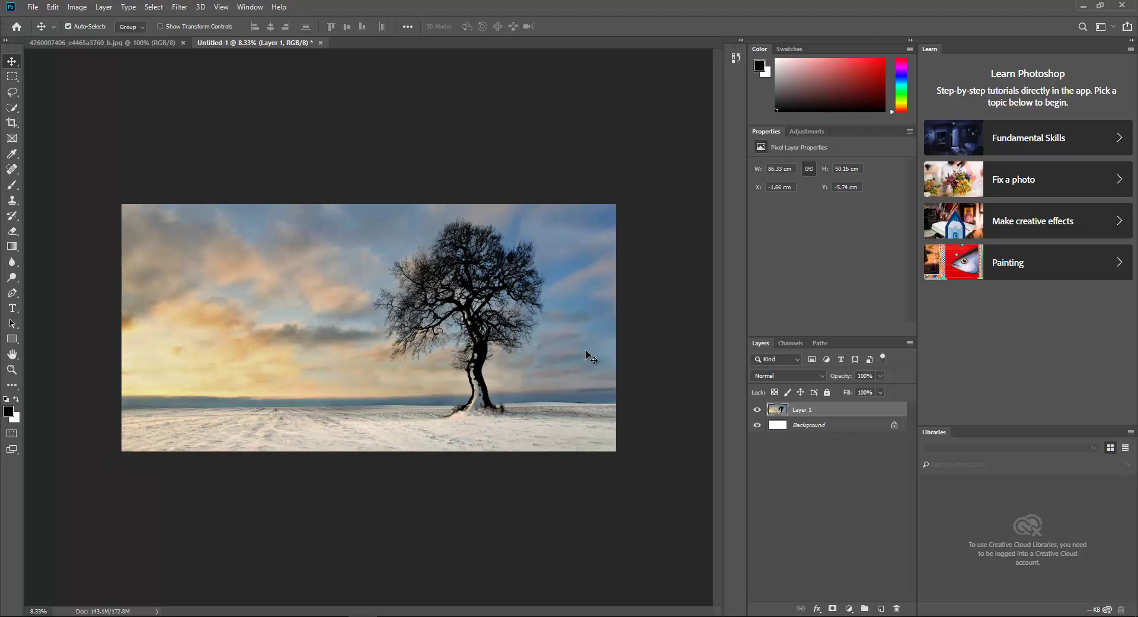
Open File Info for Untitled-1 and bring up the metadata template options
click(36, 9)
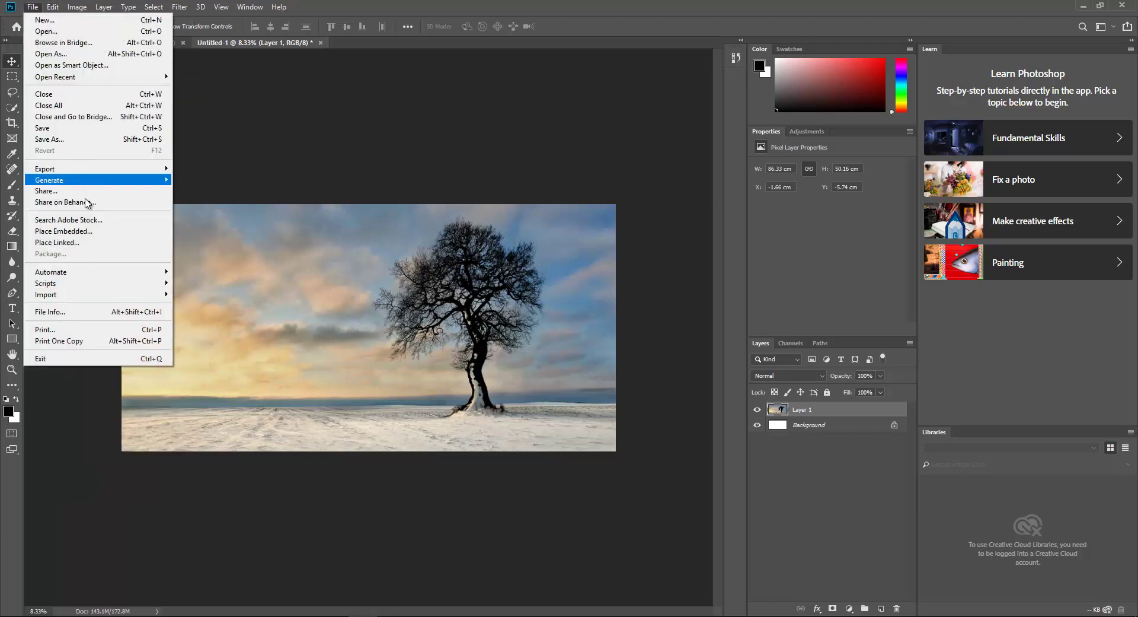
click(88, 311)
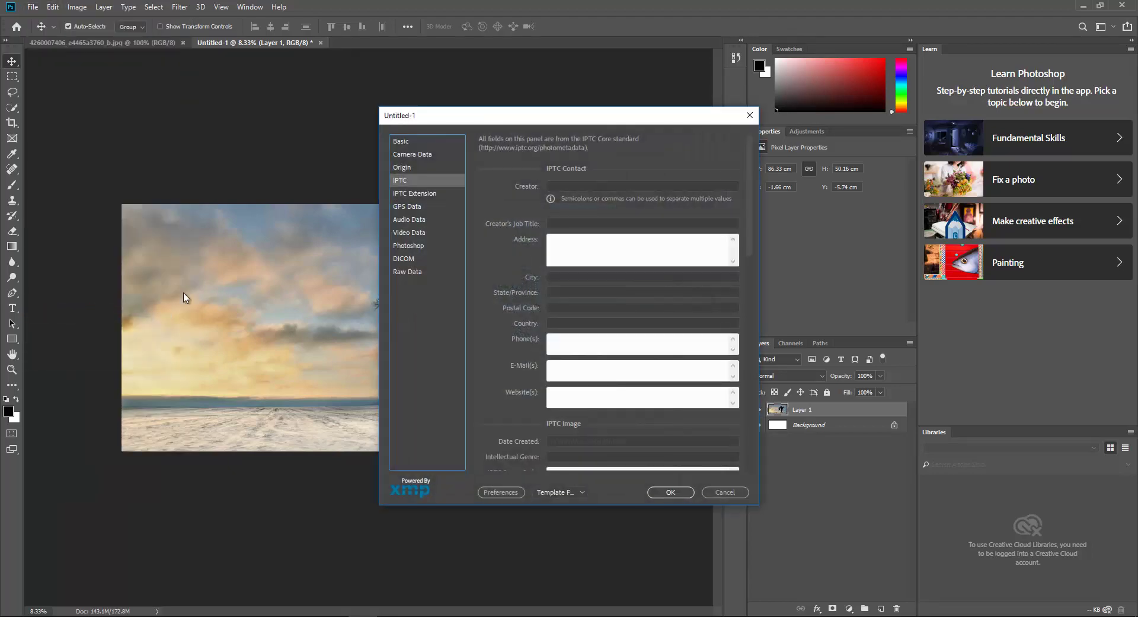
click(725, 492)
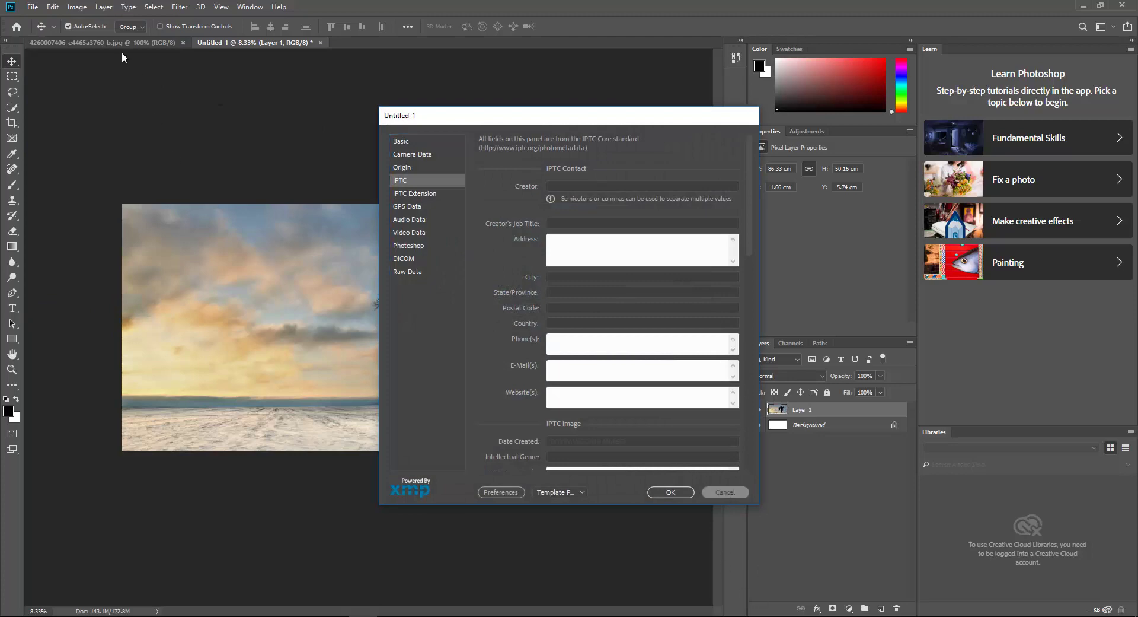
click(32, 7)
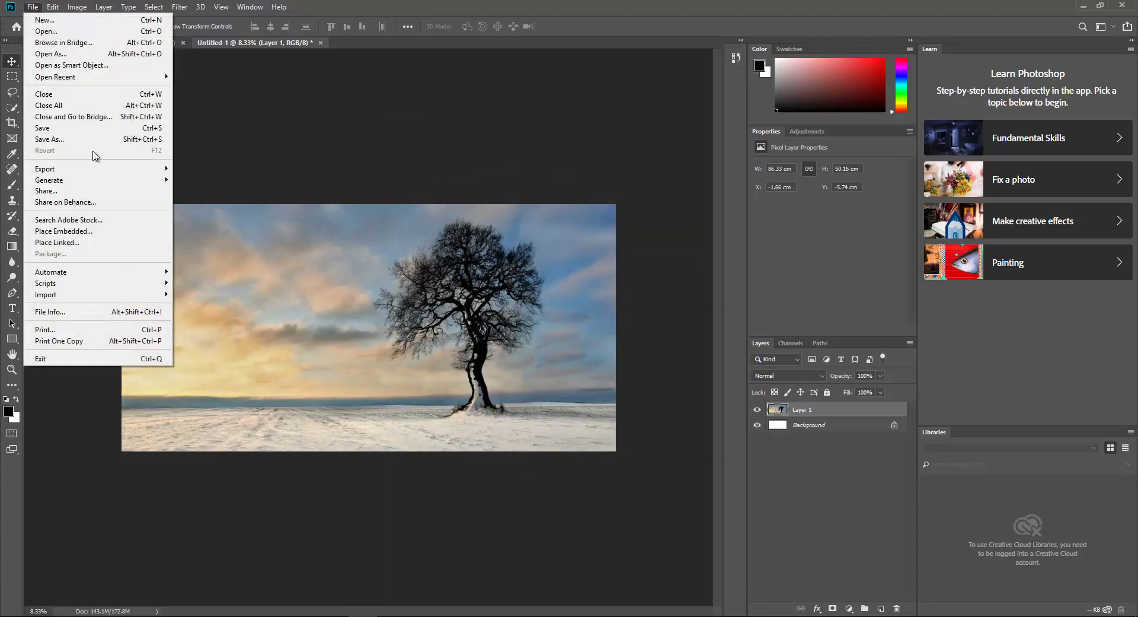
click(138, 315)
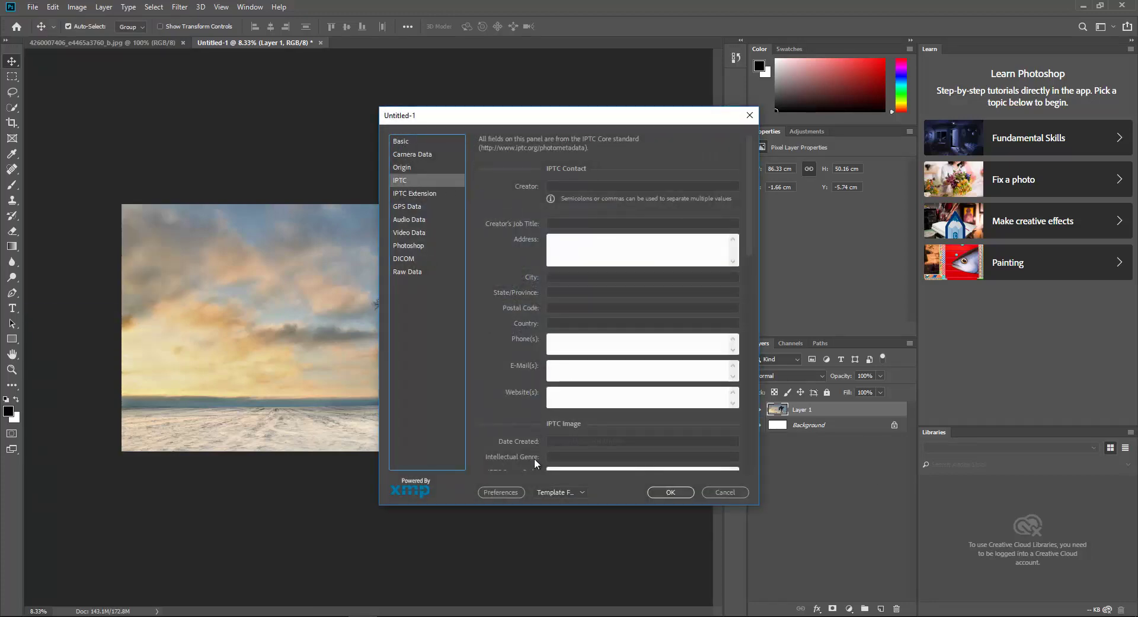
click(561, 492)
Import the create 360 image.xmp template from Desktop > create 360, showing all file types
click(572, 524)
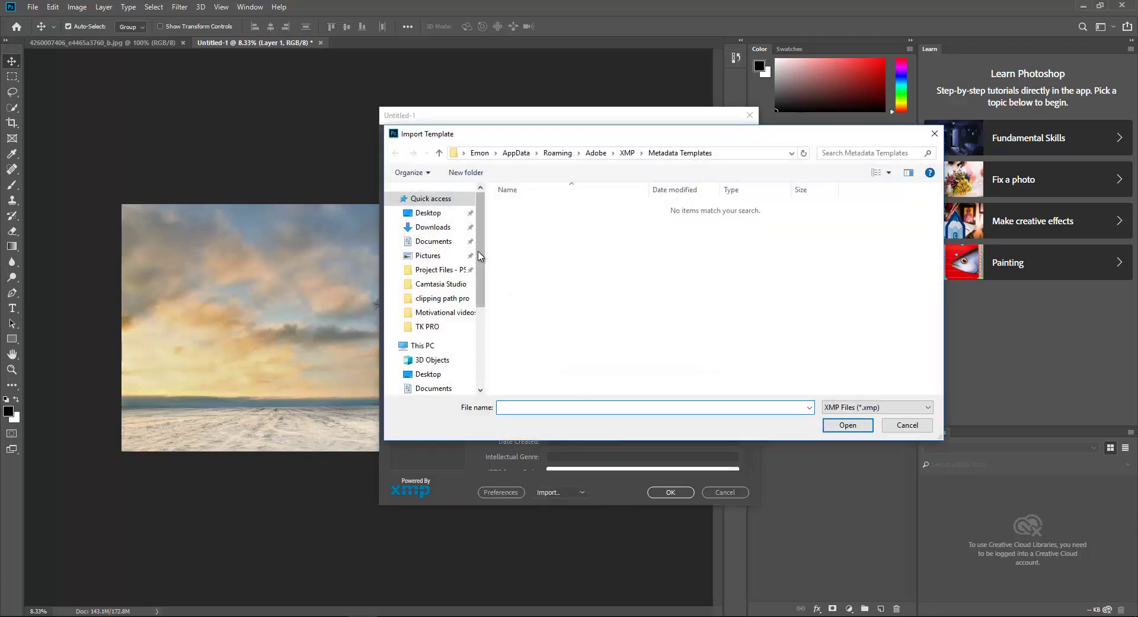
click(436, 214)
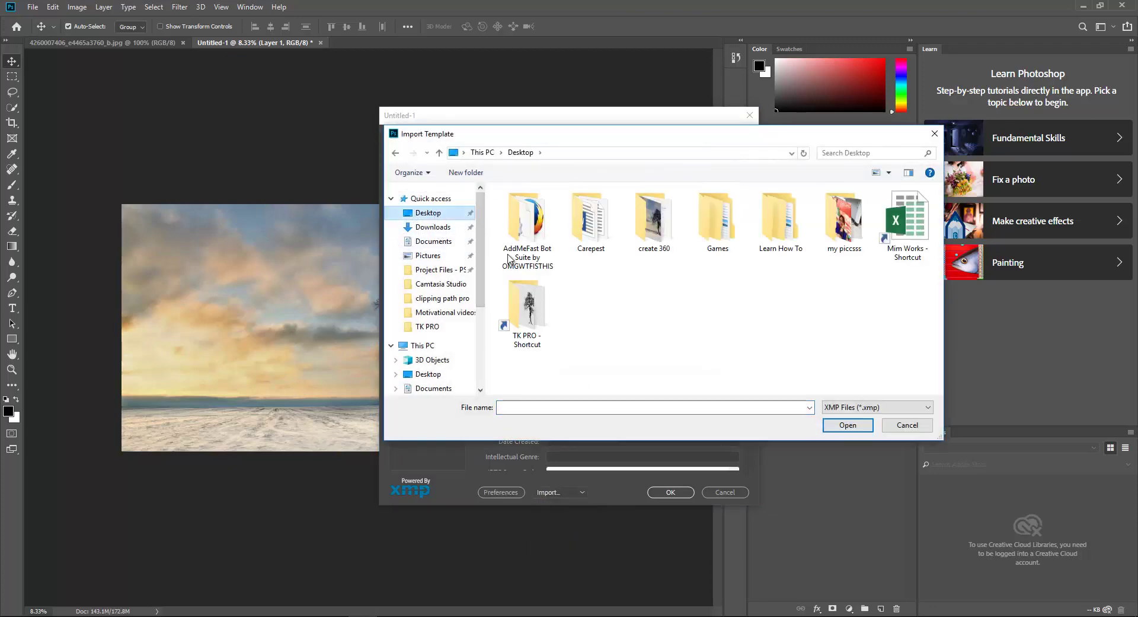
double_click(633, 227)
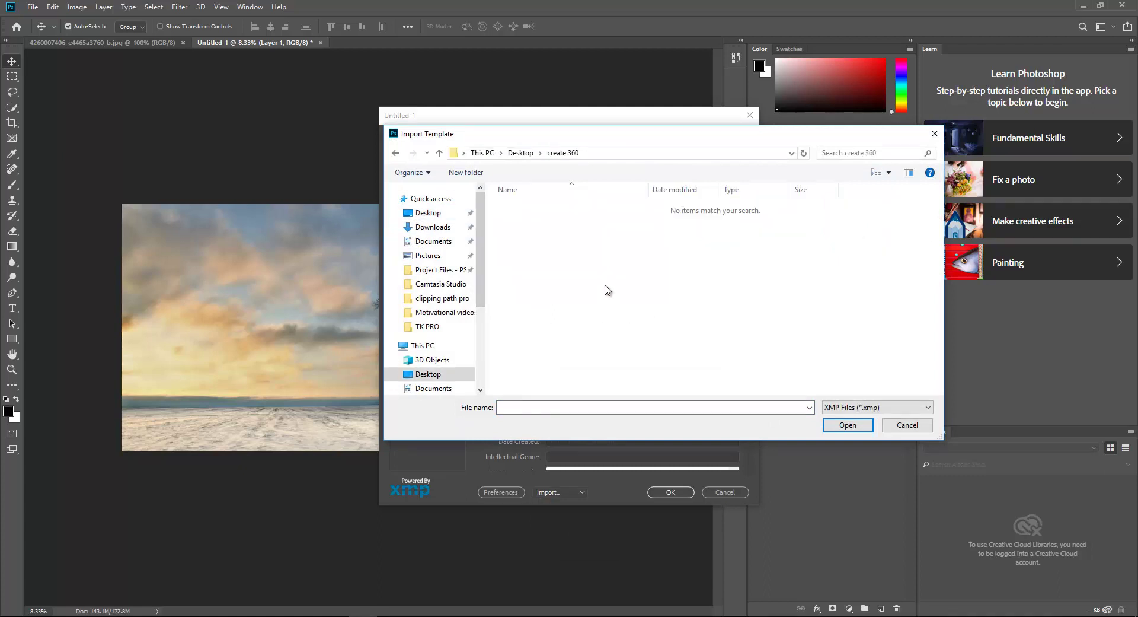
click(901, 408)
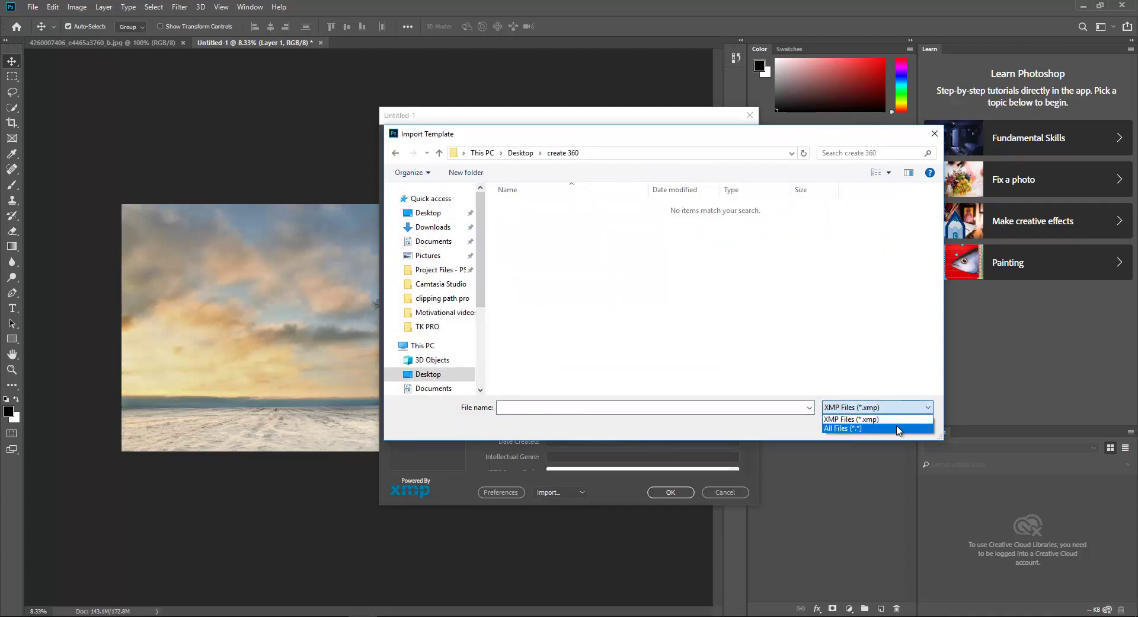
click(897, 428)
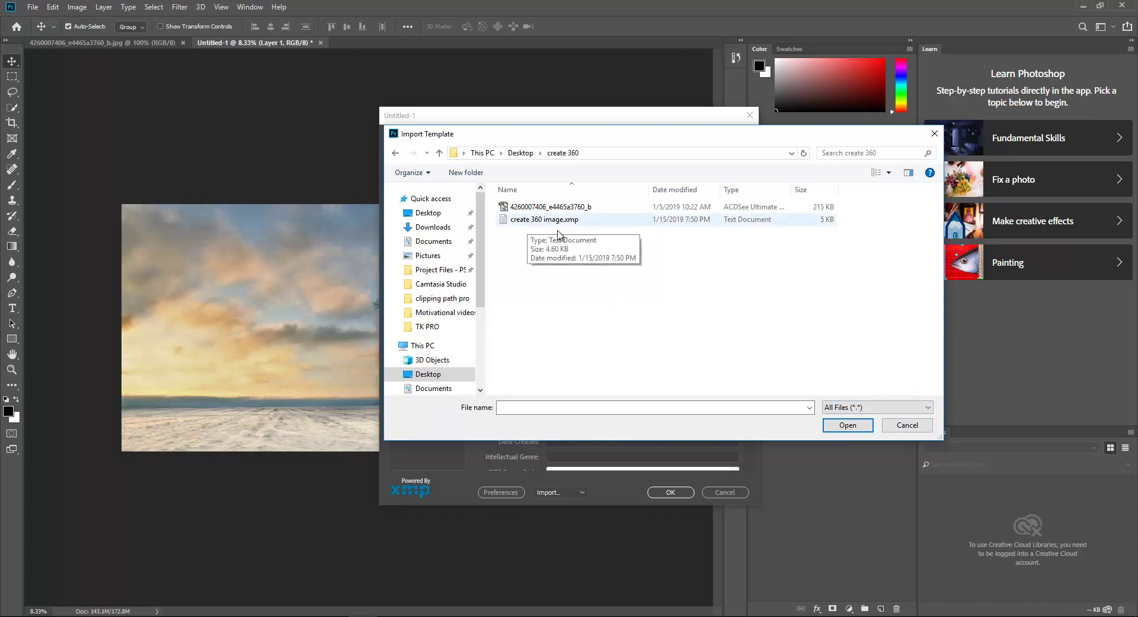
click(875, 172)
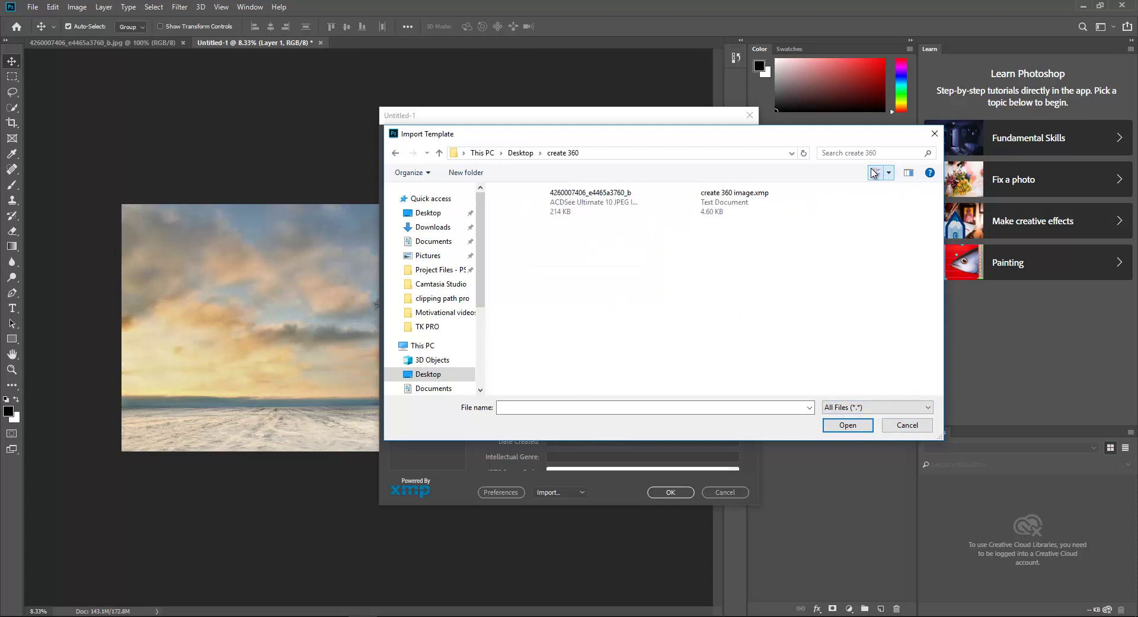
click(875, 172)
click(876, 172)
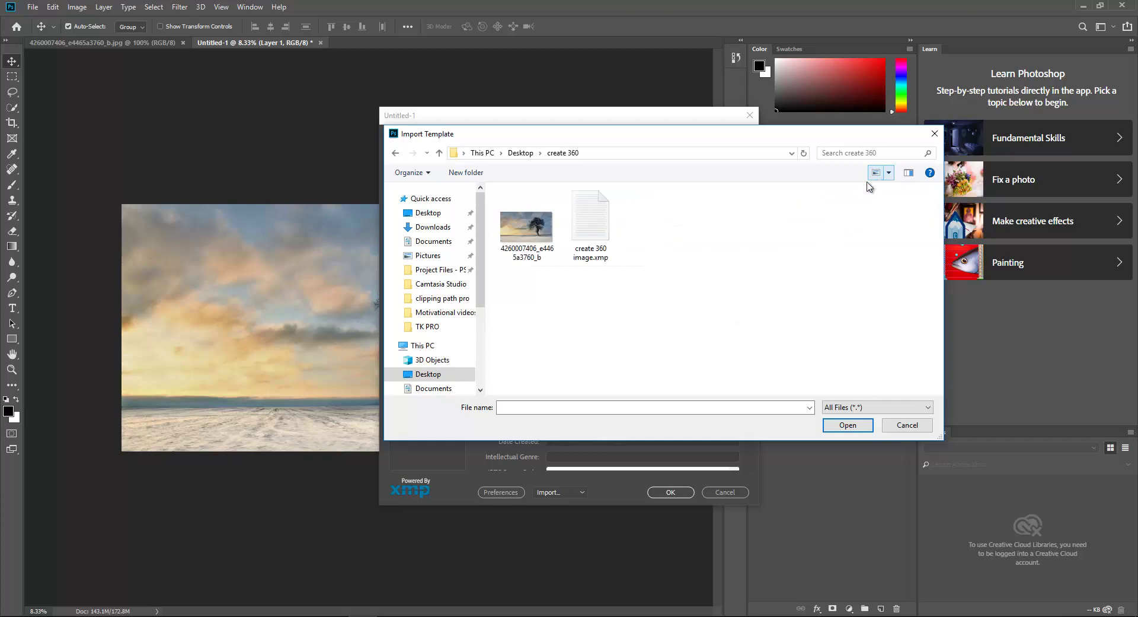
double_click(588, 225)
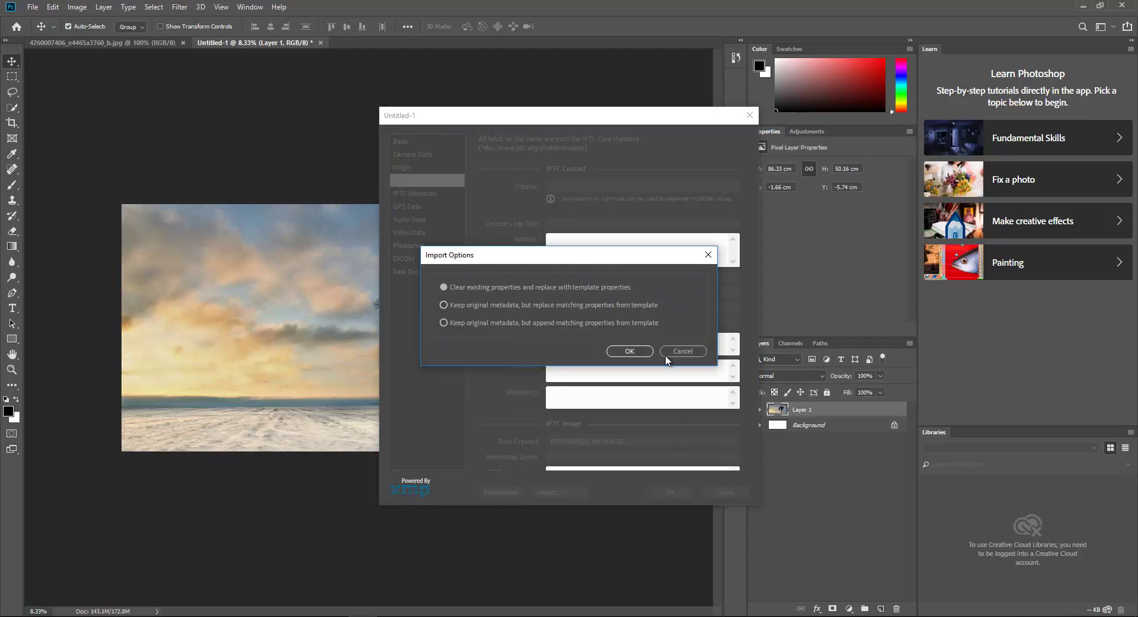
Accept the import options and apply the create 360 image.xmp metadata to Untitled-1
click(640, 351)
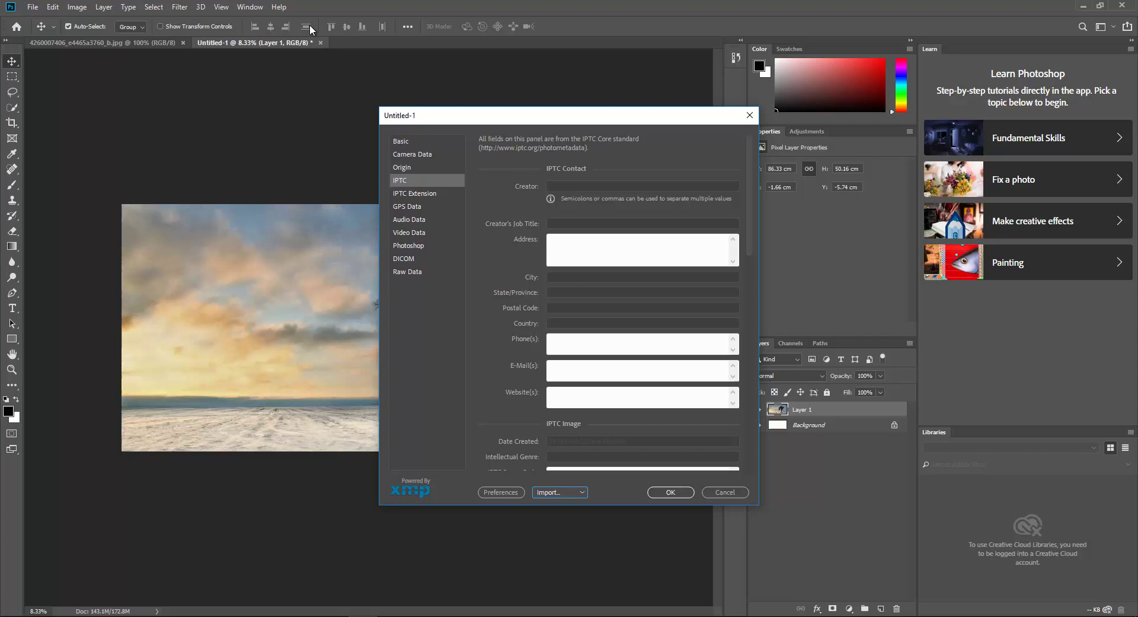
click(671, 492)
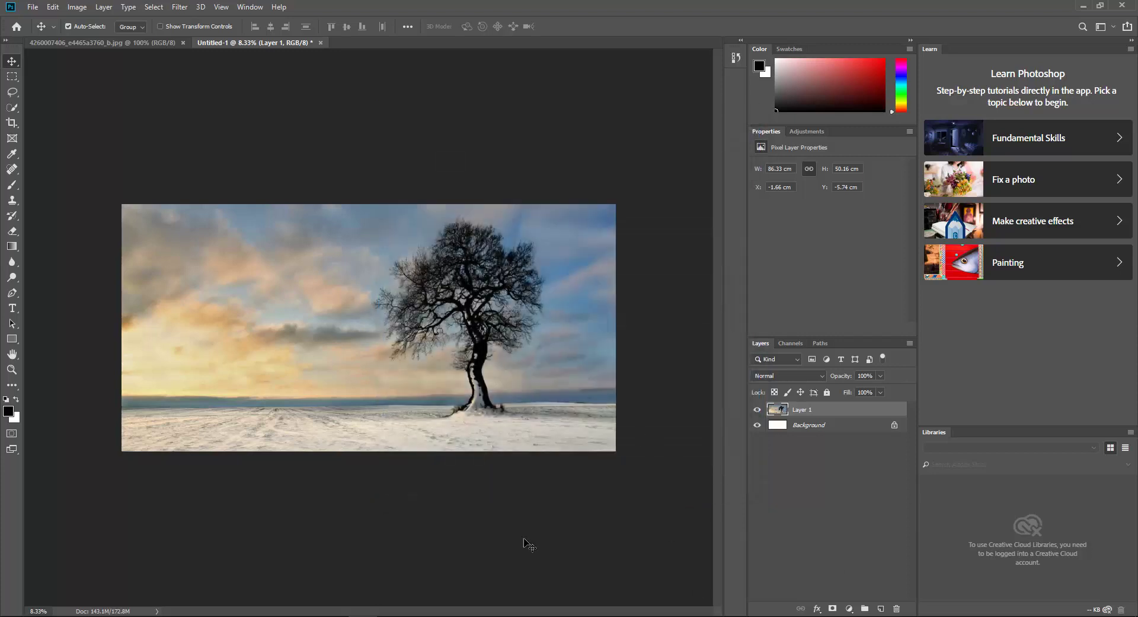
click(30, 8)
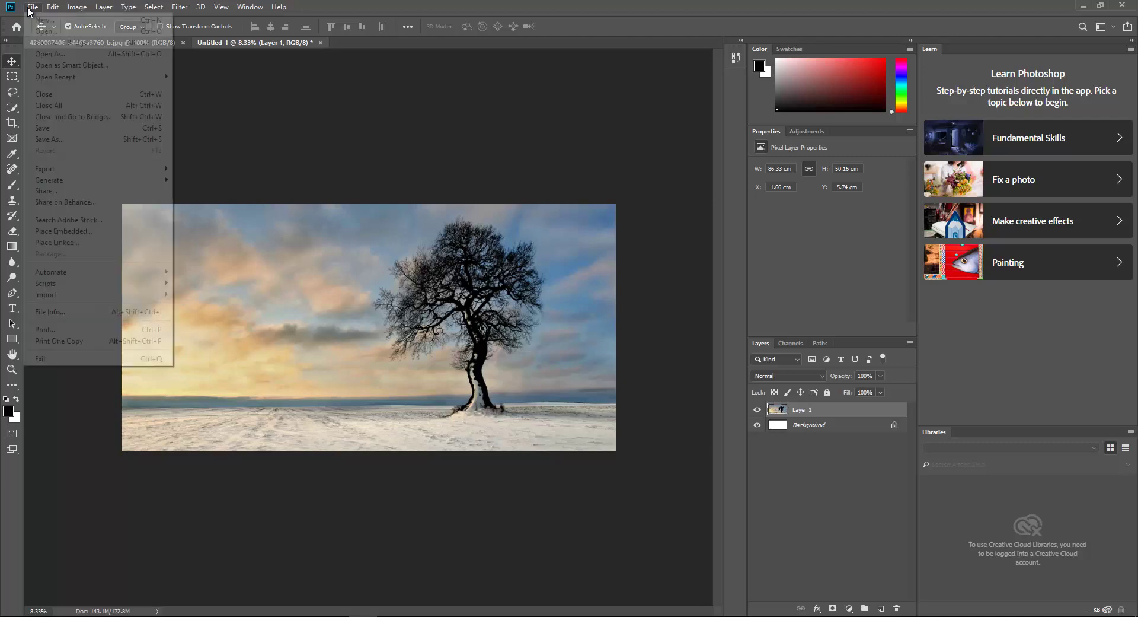
Save As a JPEG, targeting the create 360 folder on the Desktop
click(84, 144)
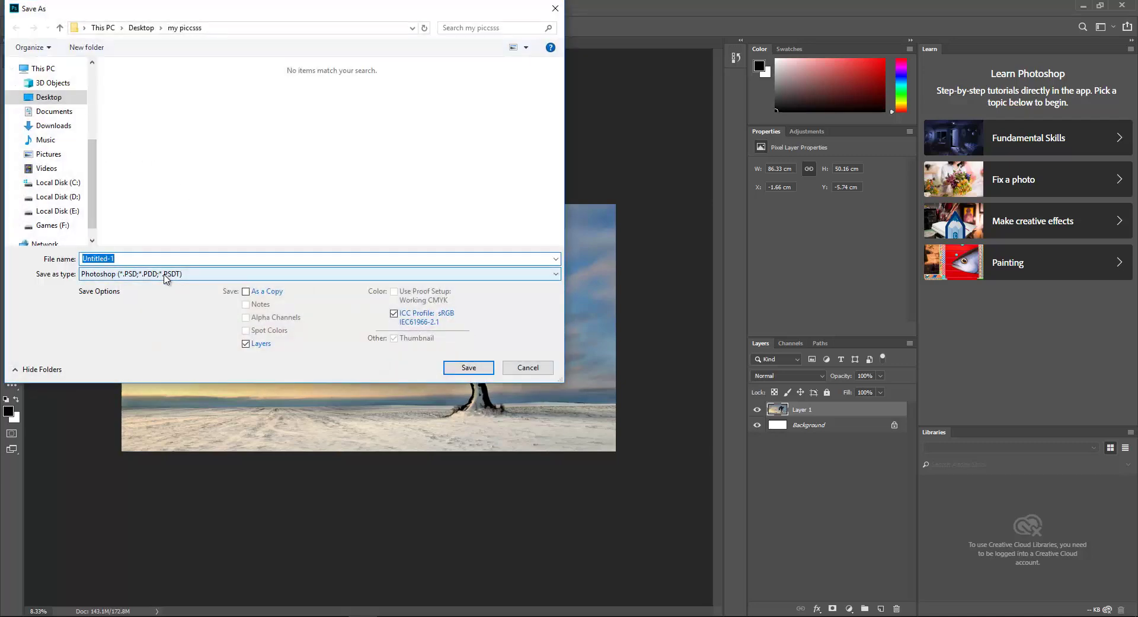
click(137, 274)
key(j)
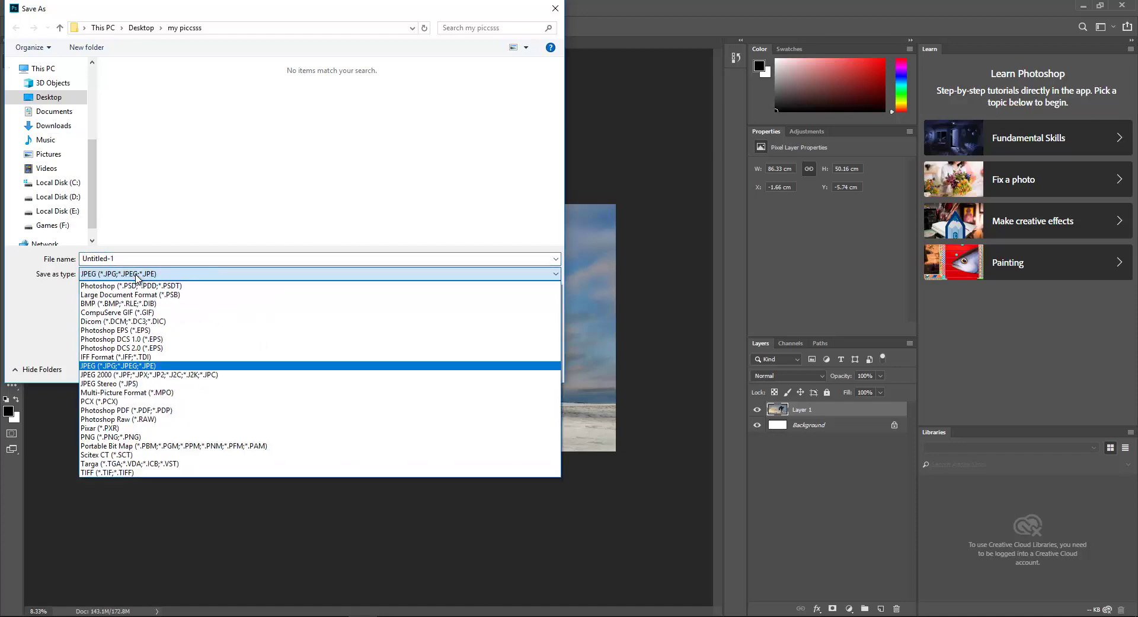
key(Return)
click(56, 83)
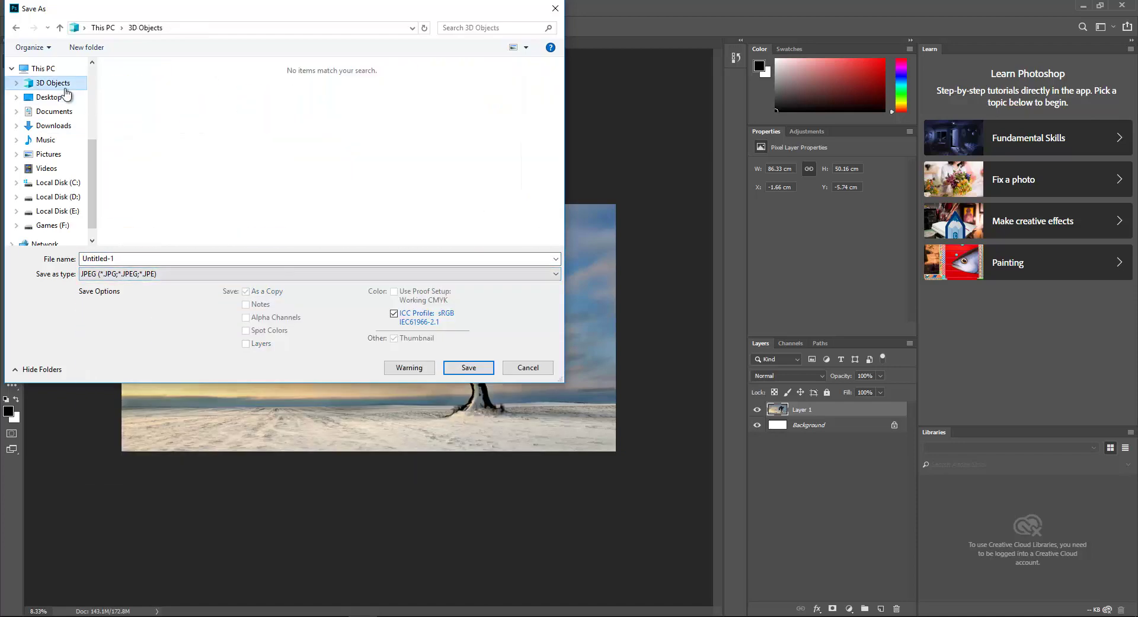
click(65, 97)
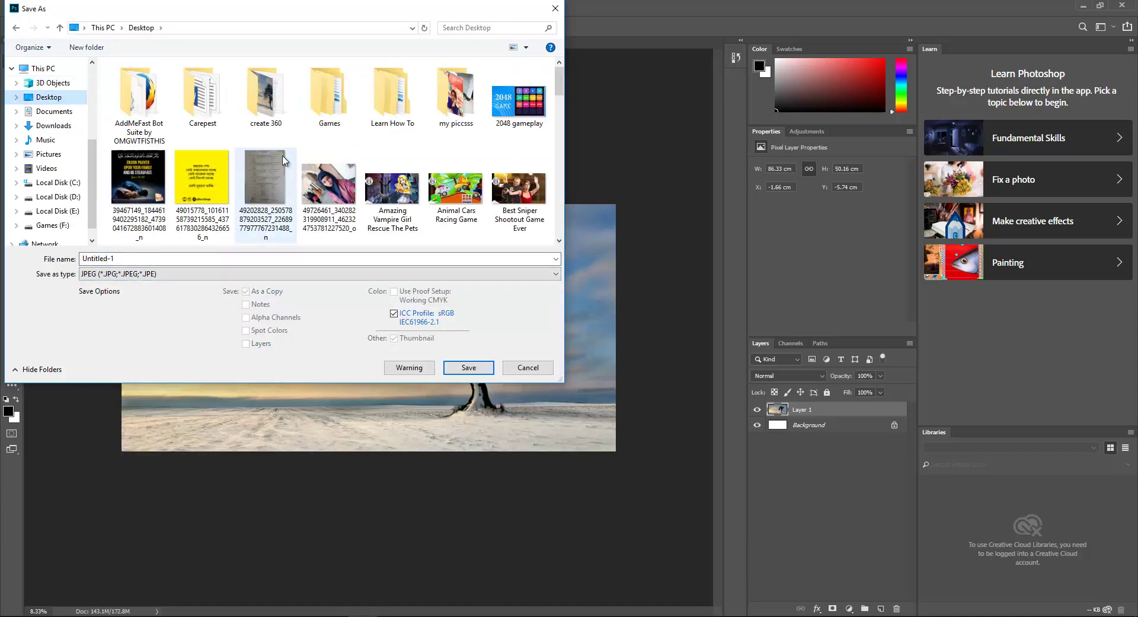
double_click(266, 92)
Name the file '360 angle photo' and save it at maximum JPEG quality 10
click(208, 258)
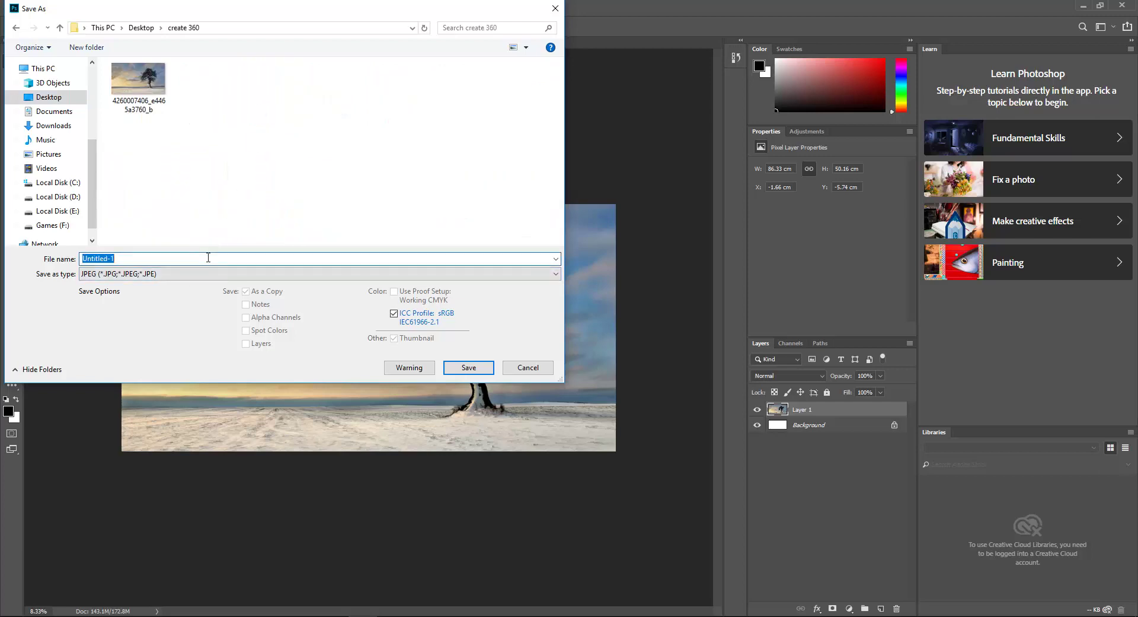
text(360 angel photo)
key(BackSpace)
text(le)
click(478, 370)
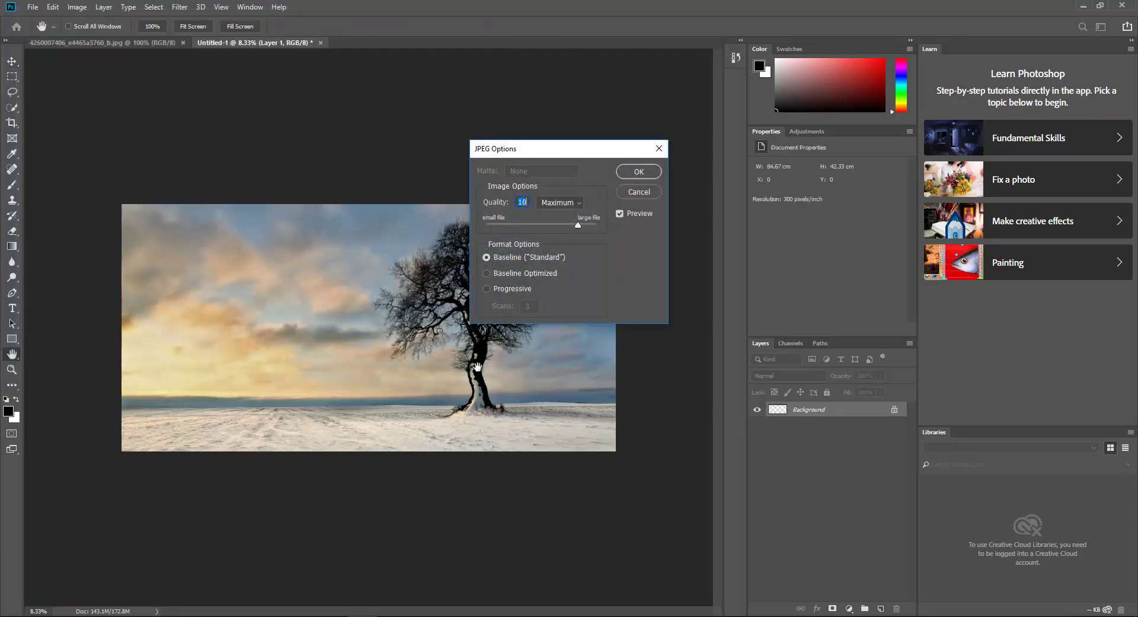
click(640, 173)
click(32, 7)
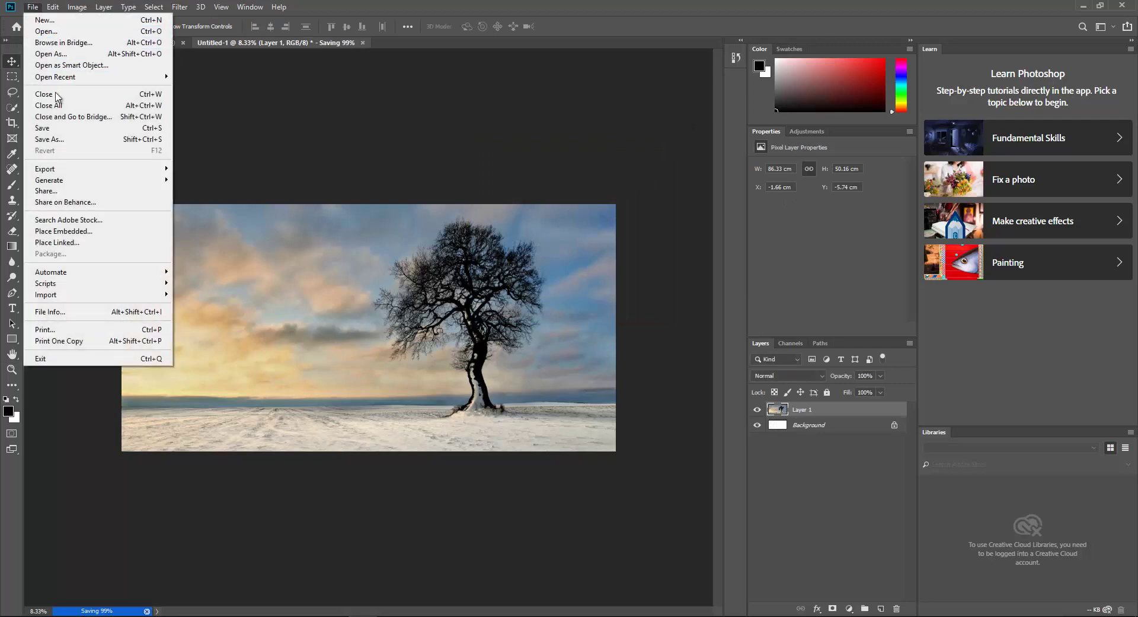
Bring up the Open file browser and cancel it without opening anything
click(46, 31)
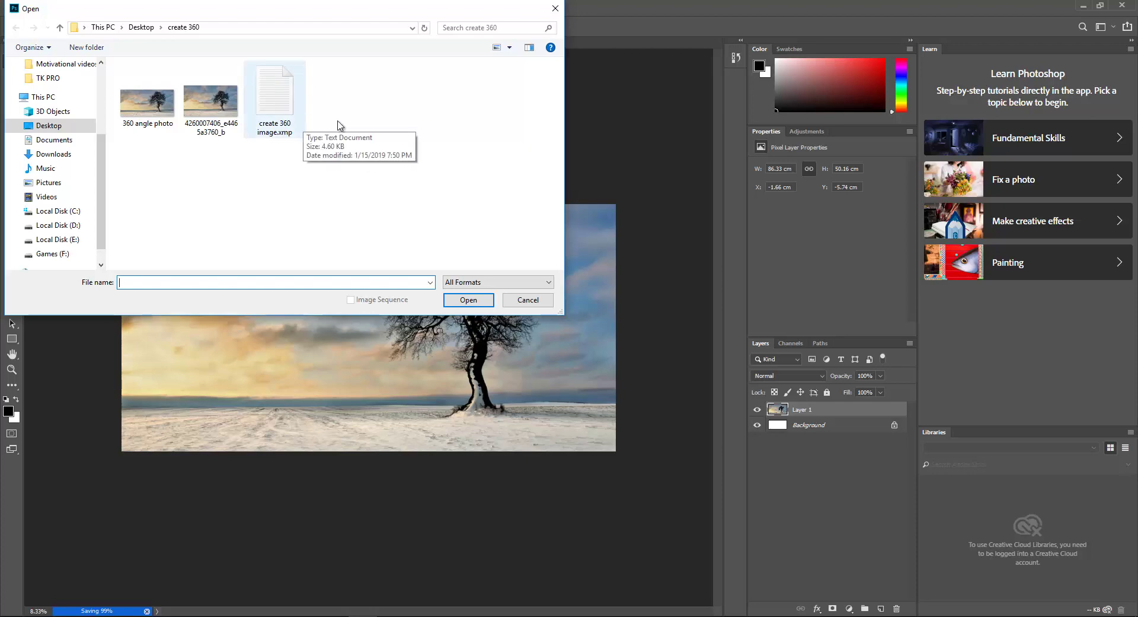
click(528, 300)
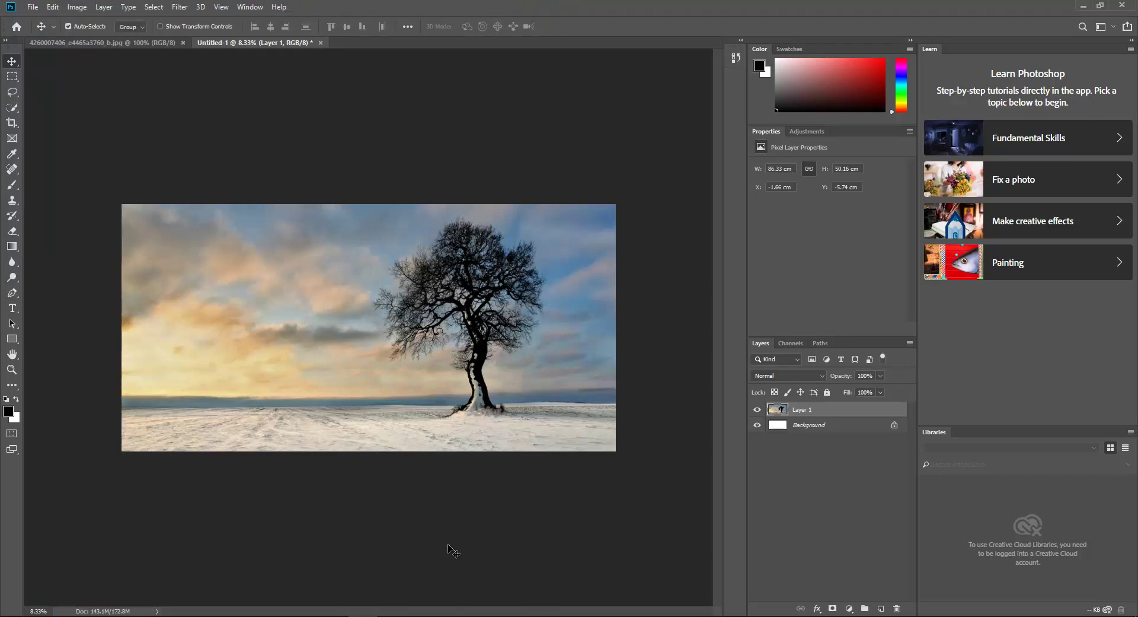
mouse_move(415, 610)
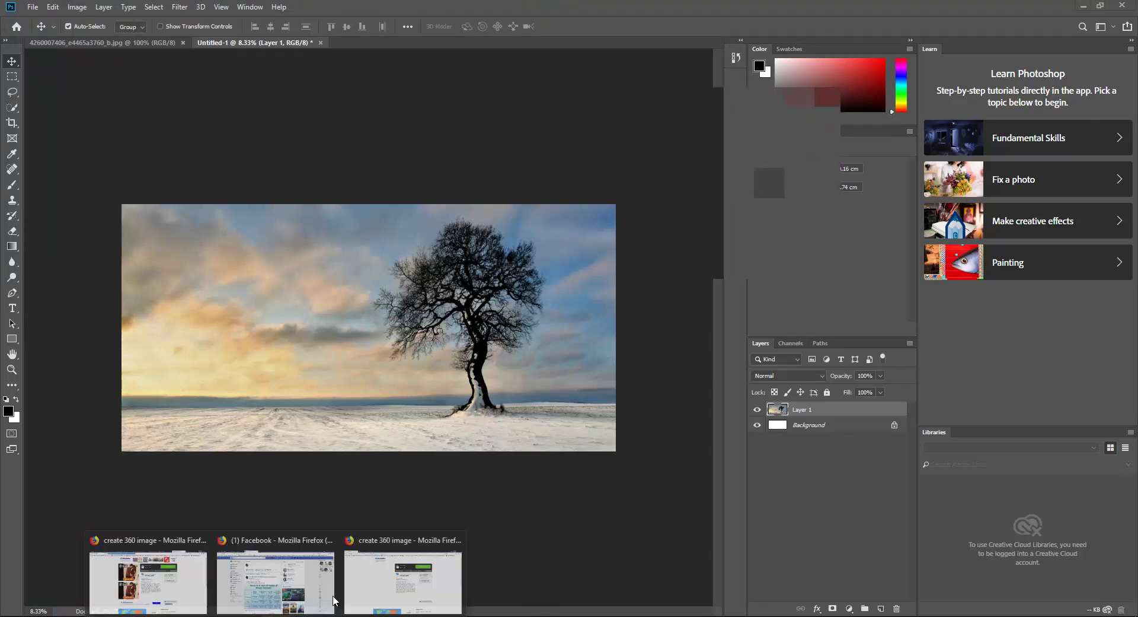
click(400, 578)
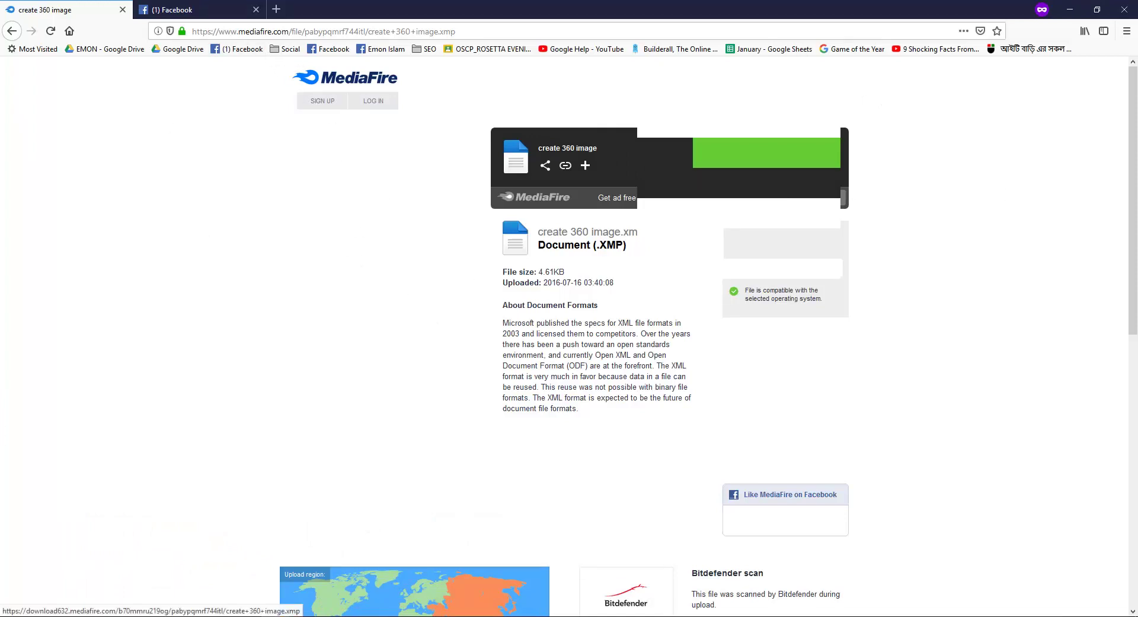
Back in Photoshop, view the create 360 folder in the Open dialog, then cancel
click(1070, 10)
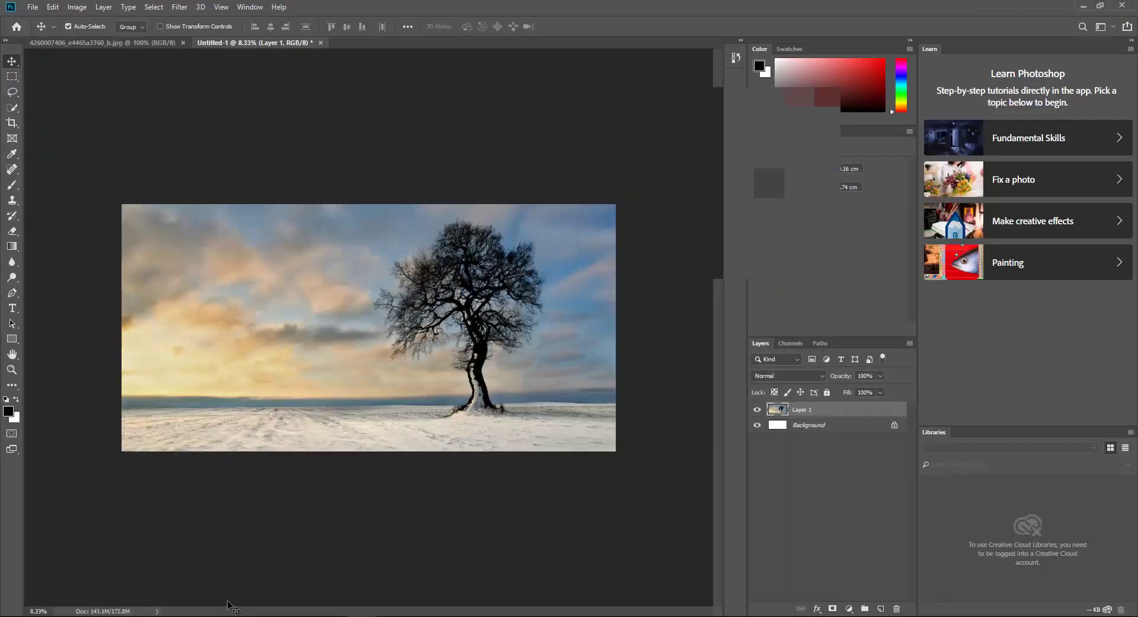
click(32, 7)
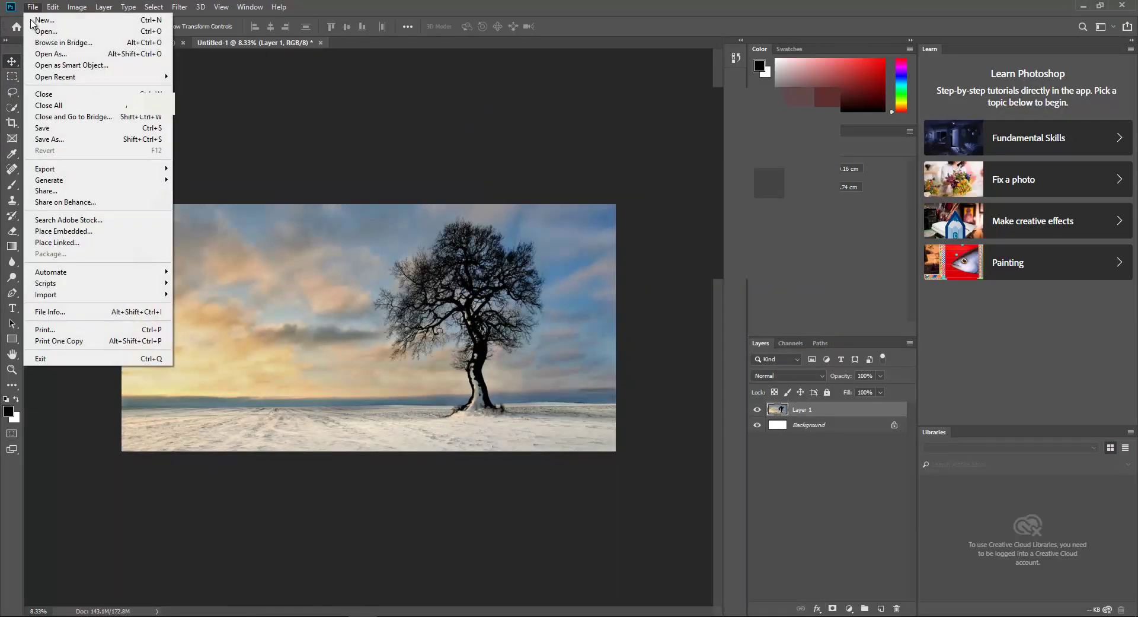
click(70, 32)
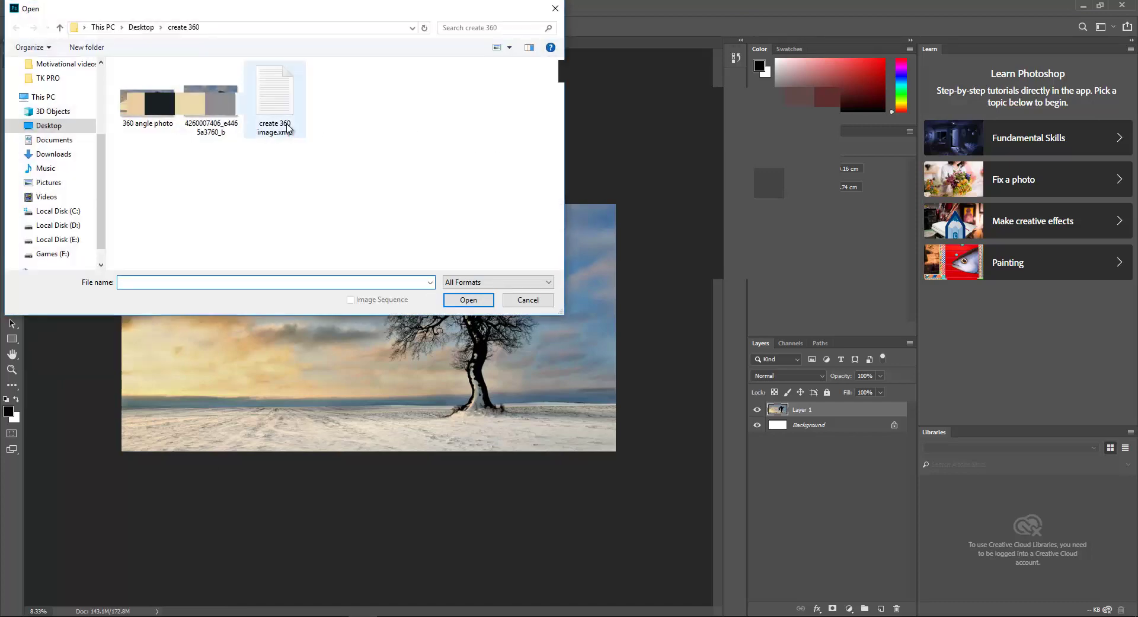
click(529, 299)
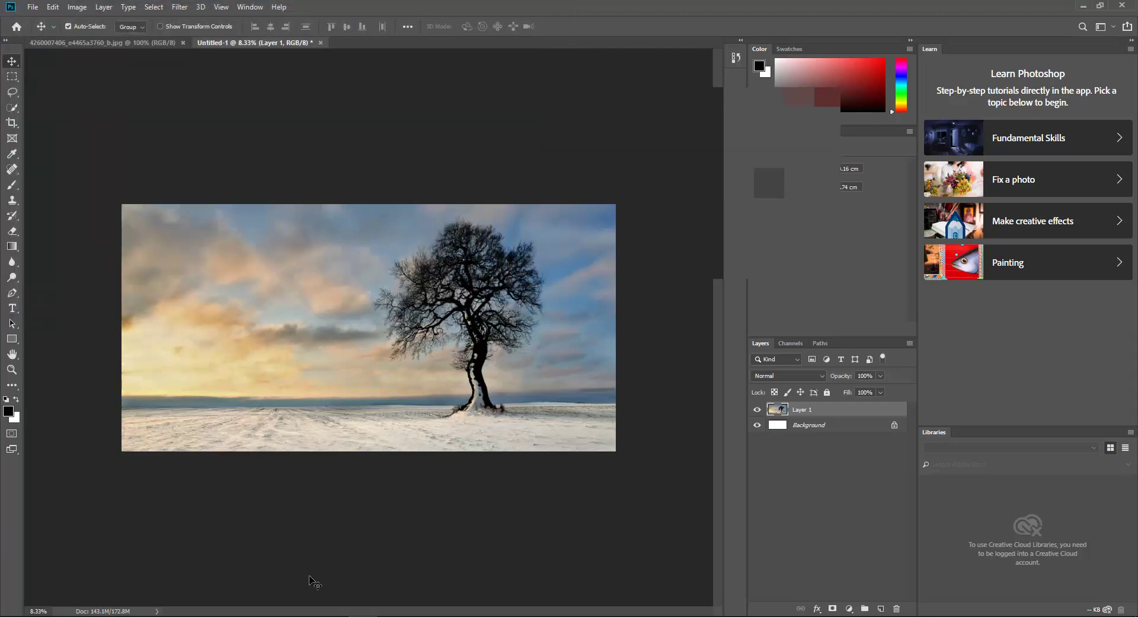
Start a Facebook photo post with '360 angle photo' attached from Desktop > create 360
mouse_move(291, 614)
click(394, 577)
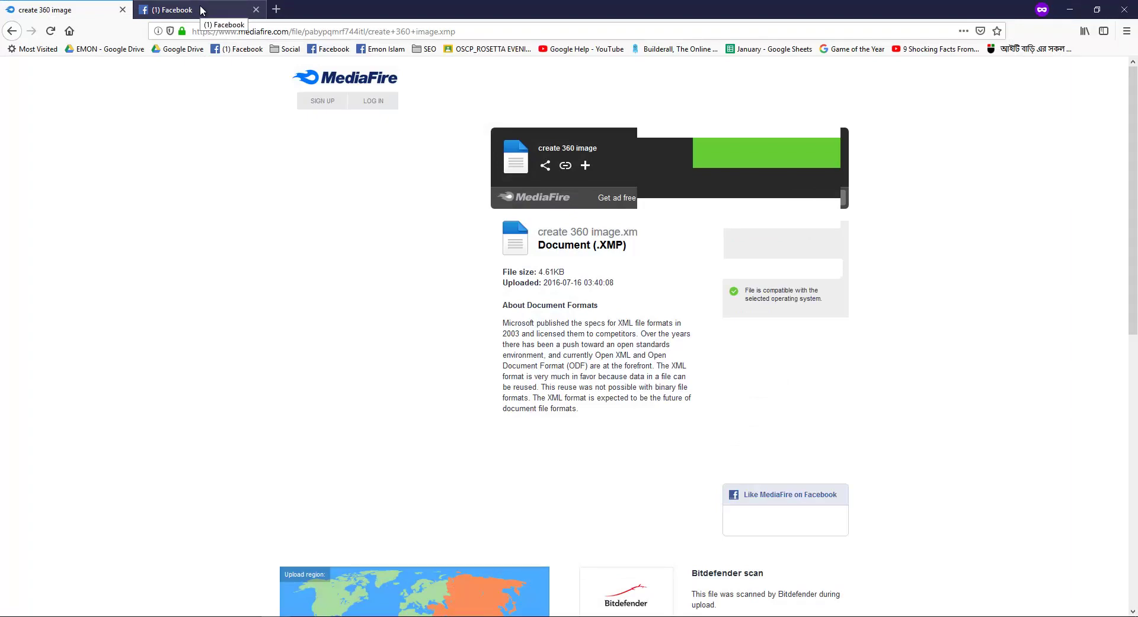
click(202, 10)
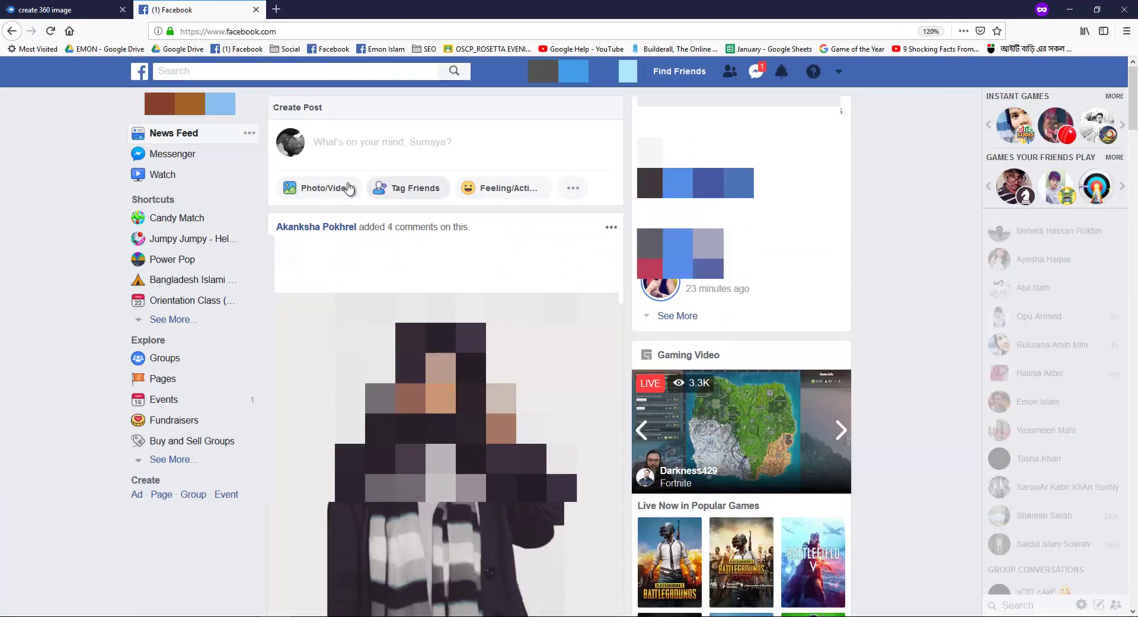
click(349, 188)
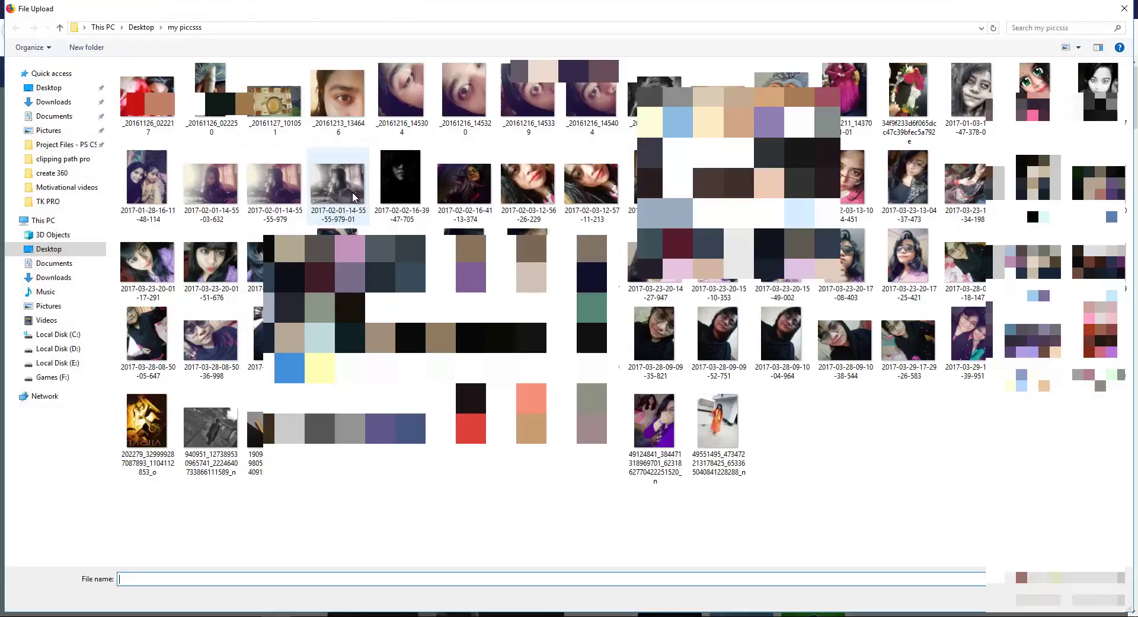
click(76, 88)
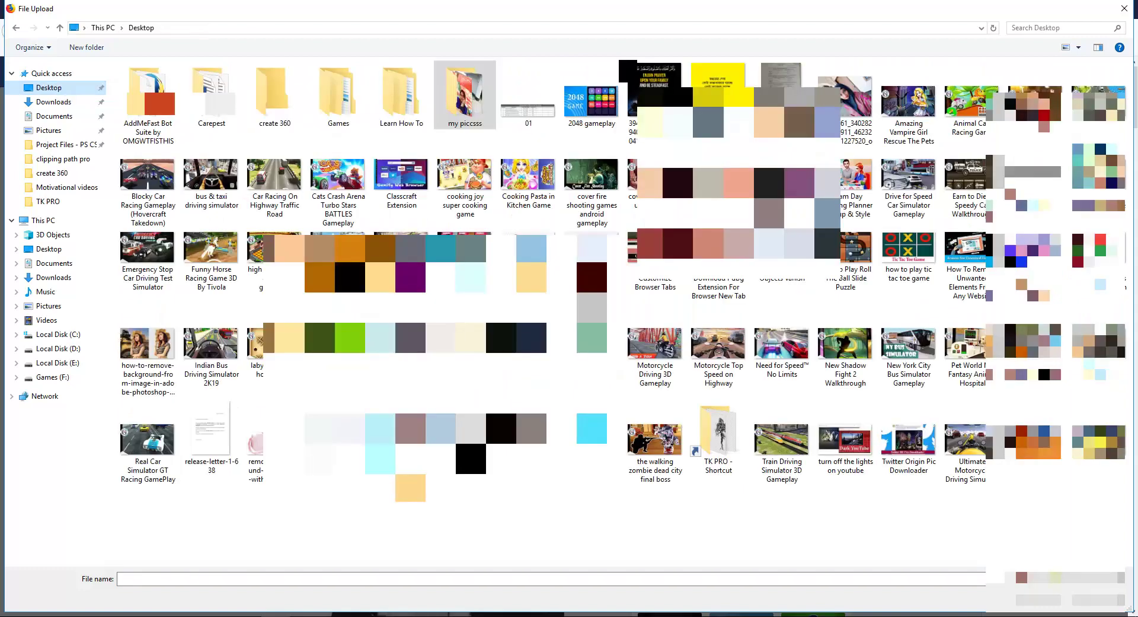
double_click(299, 89)
click(171, 117)
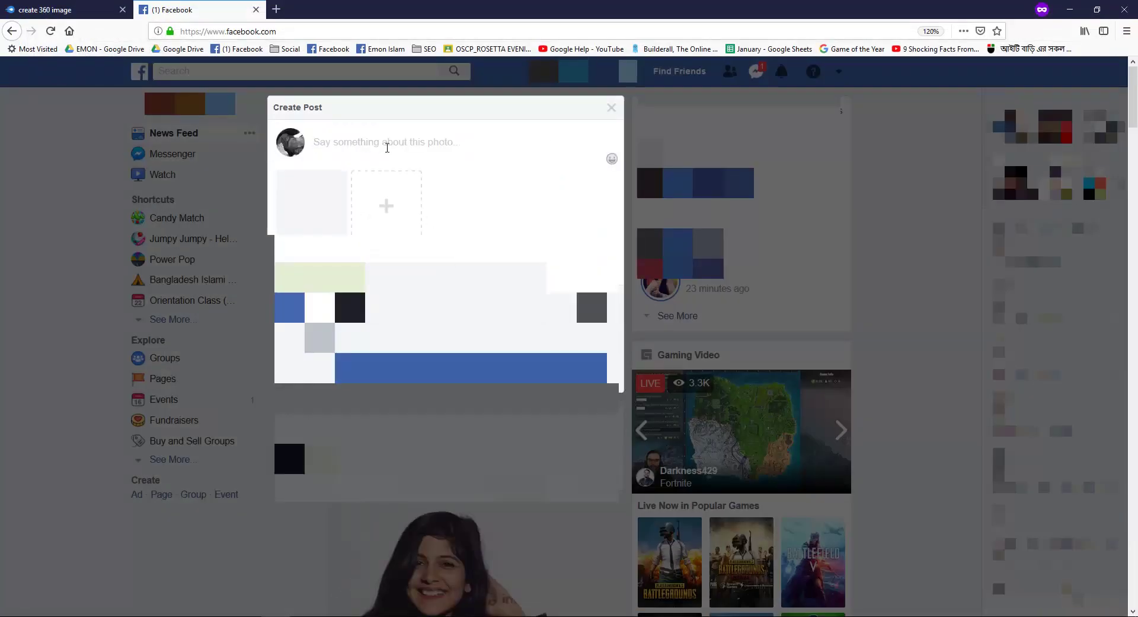
Enter the caption '360 degree angle photo' for the 360 photo post
text(36)
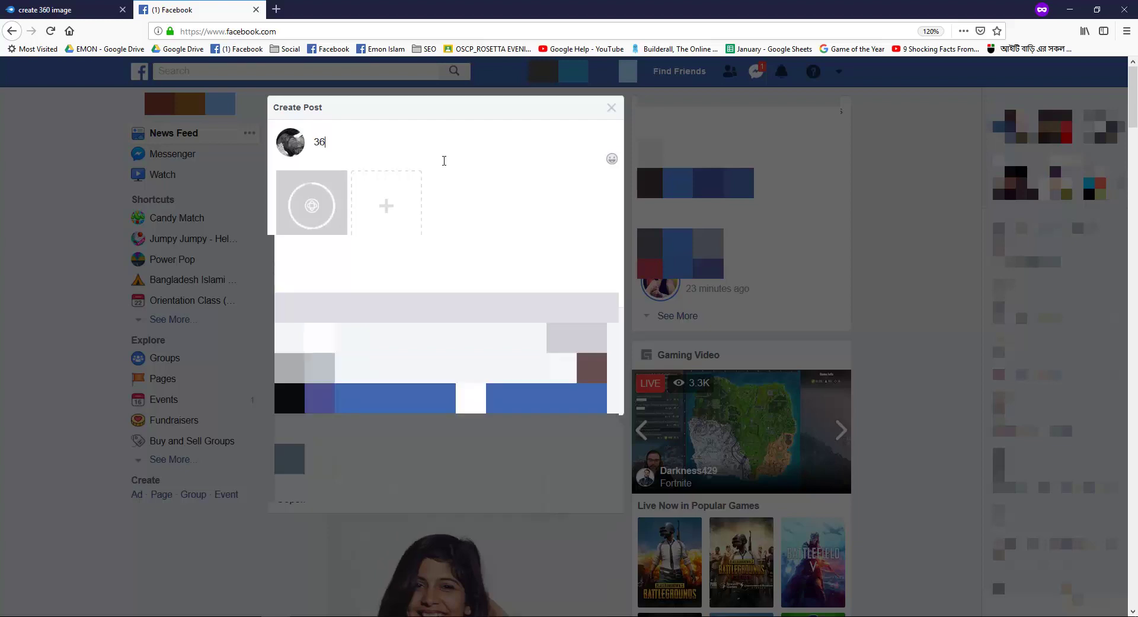
text(0 degre)
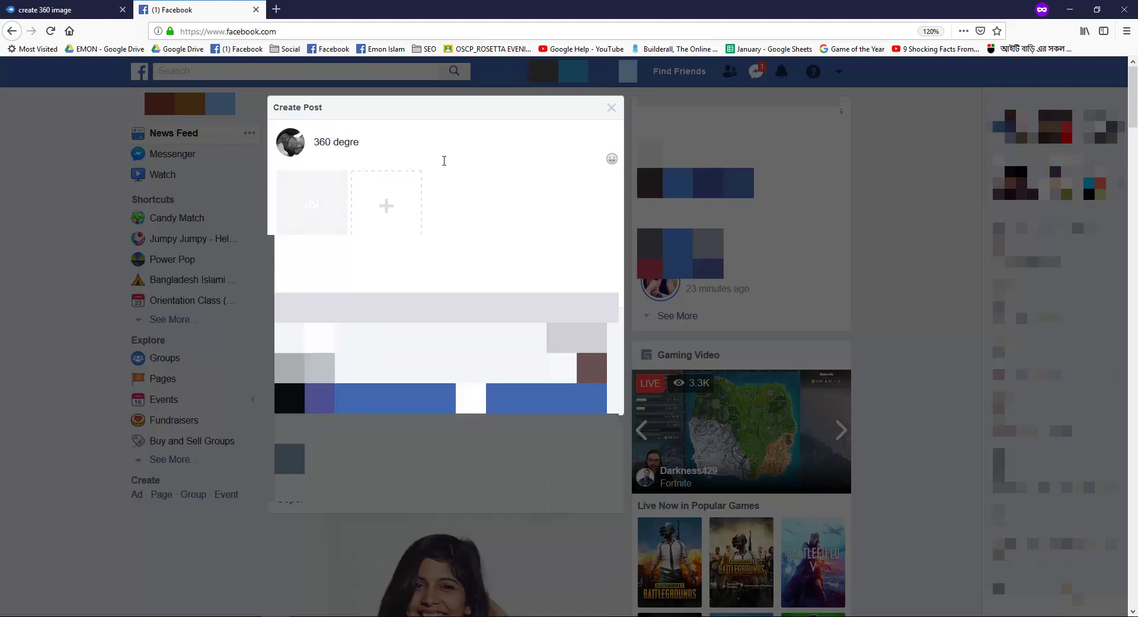
text(e angle photo)
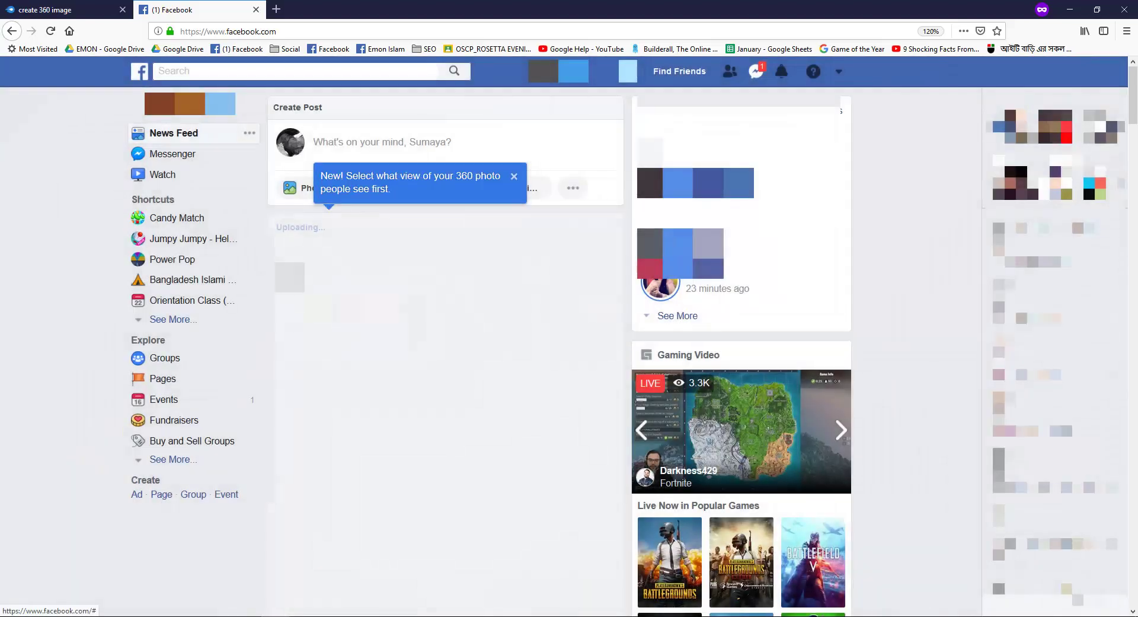
Scroll to the published post and pan its 360 image toward the sky, back to the tree, then up
scroll(446, 355, down, 5)
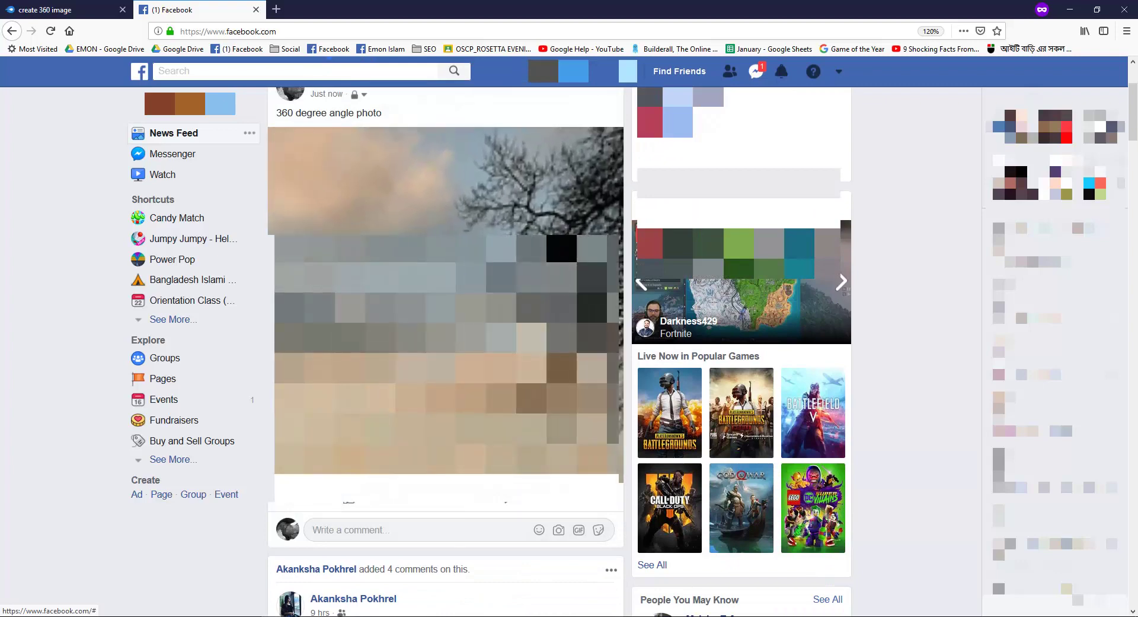
drag(317, 307, 463, 361)
drag(507, 215, 570, 301)
drag(461, 314, 451, 334)
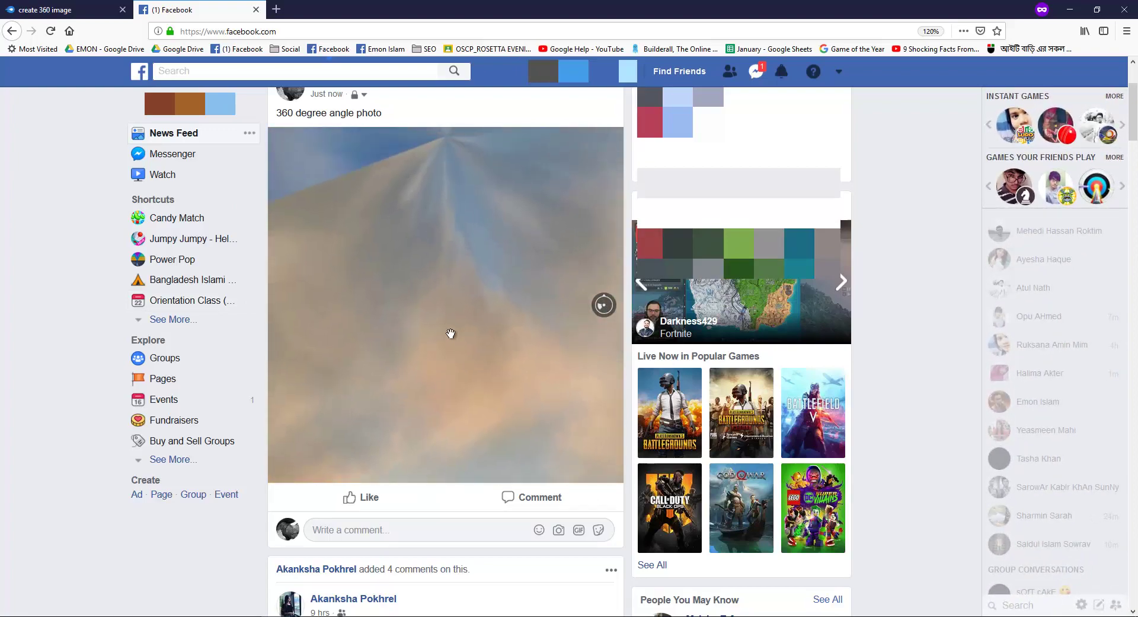